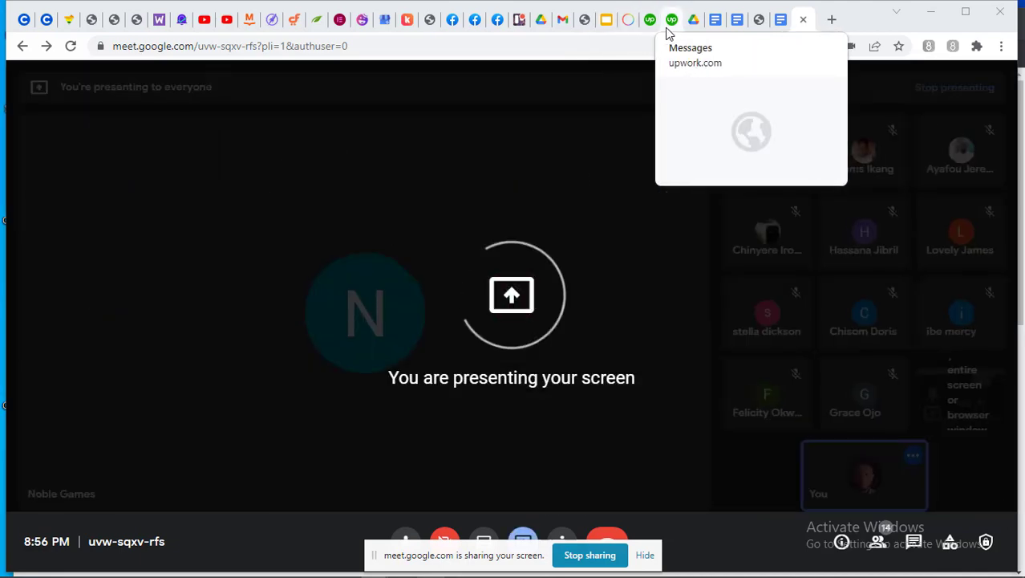
# - Switch to Upwork, open the account settings, and hide the screen-sharing notice
pyautogui.moveTo(647, 32)
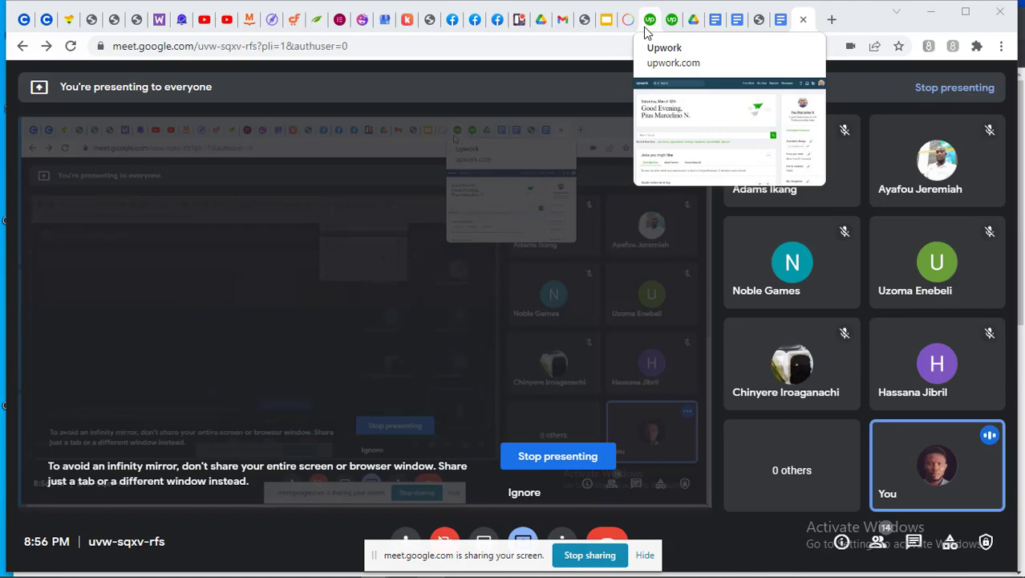
pyautogui.click(645, 28)
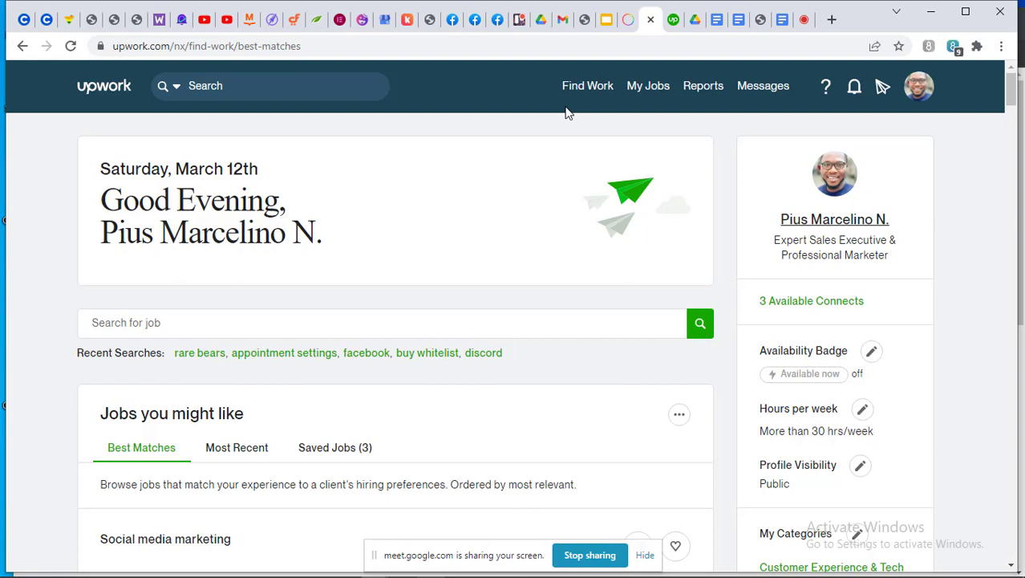
pyautogui.click(916, 99)
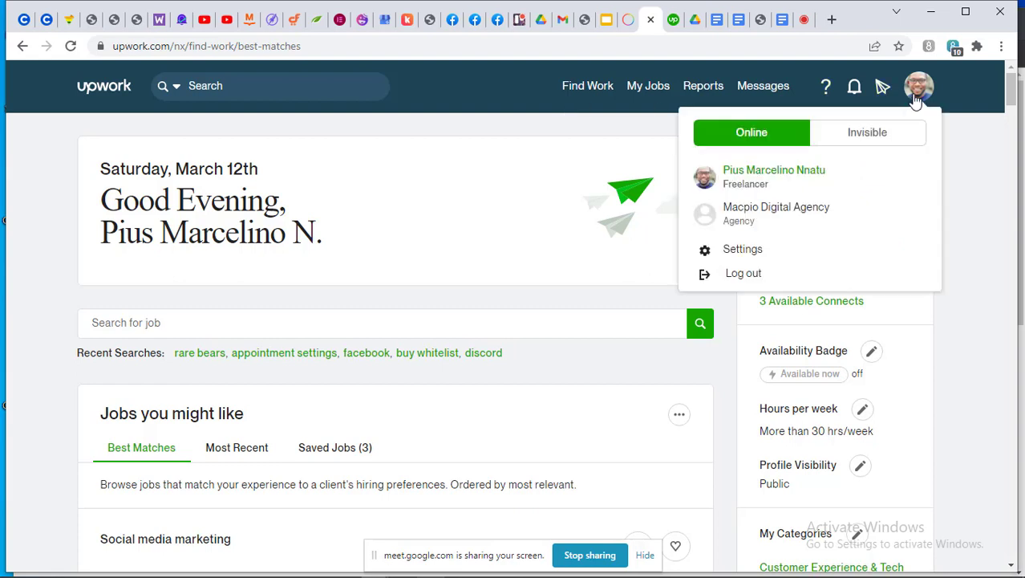
pyautogui.click(740, 251)
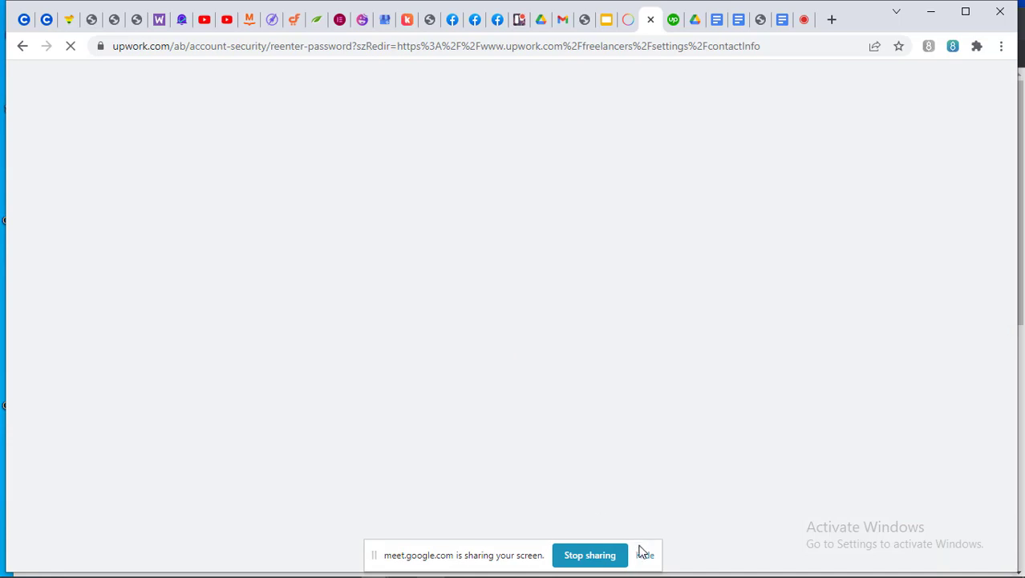
pyautogui.click(645, 554)
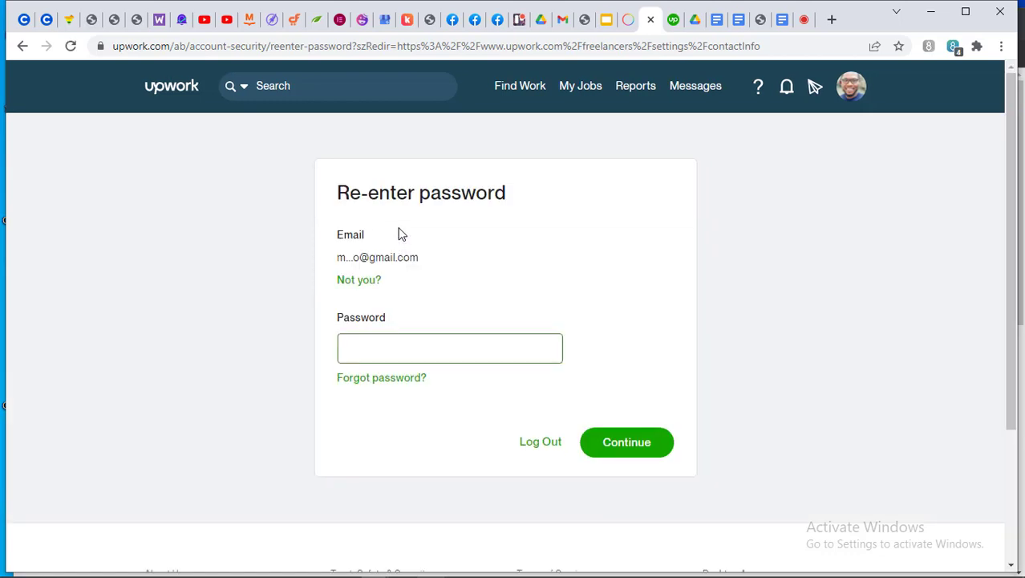
# - Re-enter the account password and continue to the contact info settings
pyautogui.click(427, 347)
pyautogui.write('**********')
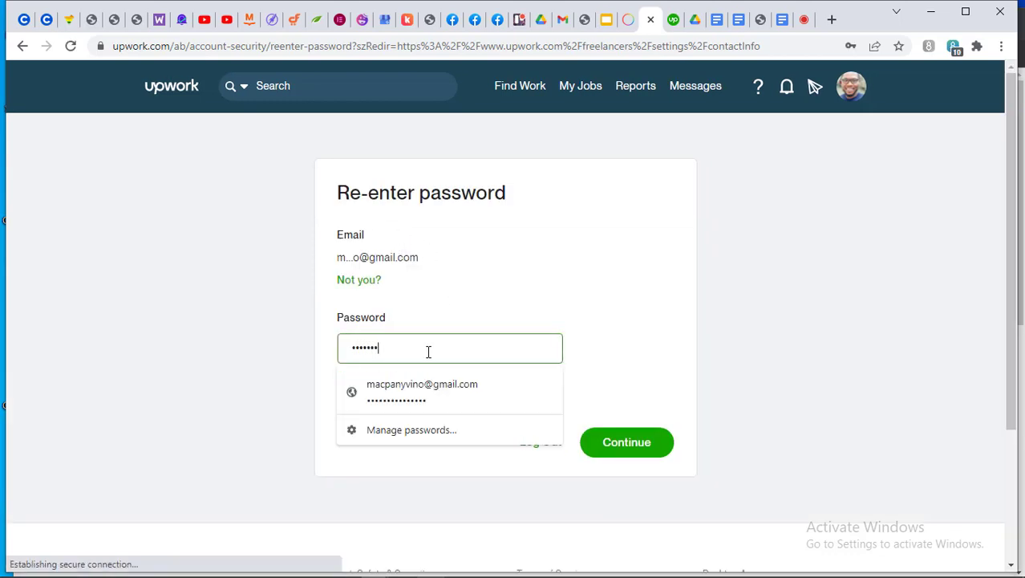
pyautogui.write('*****')
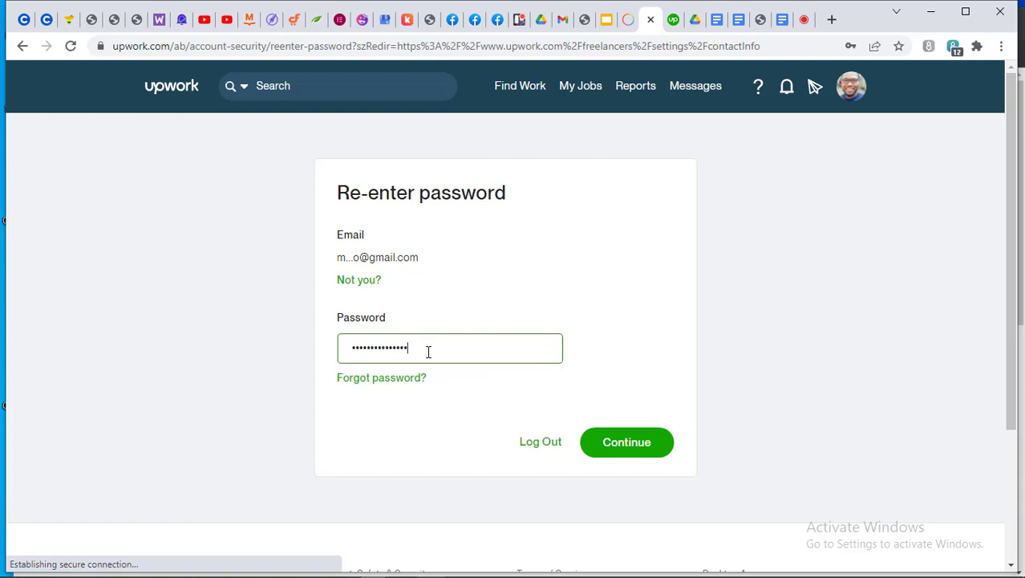
pyautogui.click(607, 444)
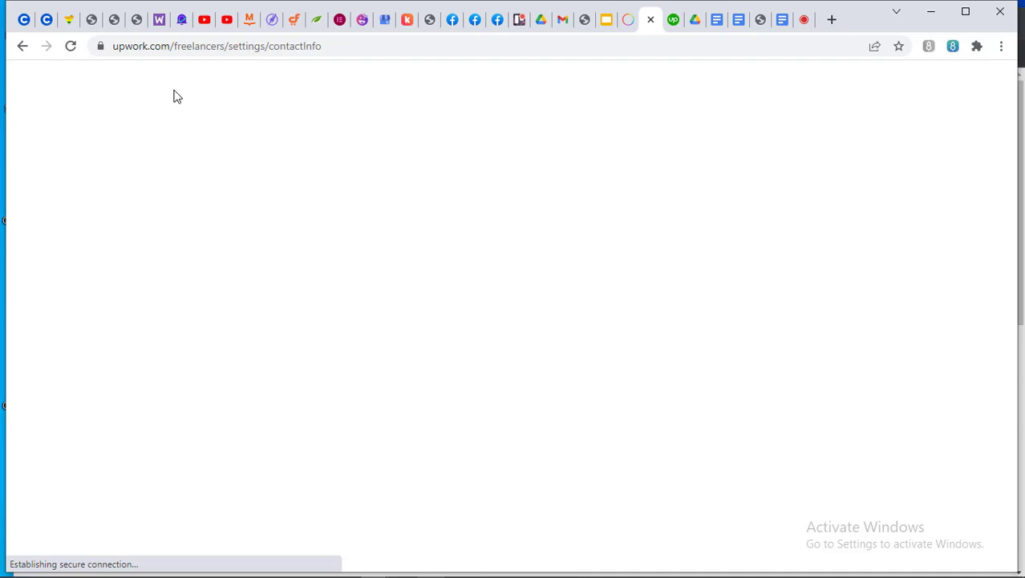
# - Reload the blank Upwork contact info page, also requesting its existing address again
pyautogui.click(70, 47)
pyautogui.click(195, 47)
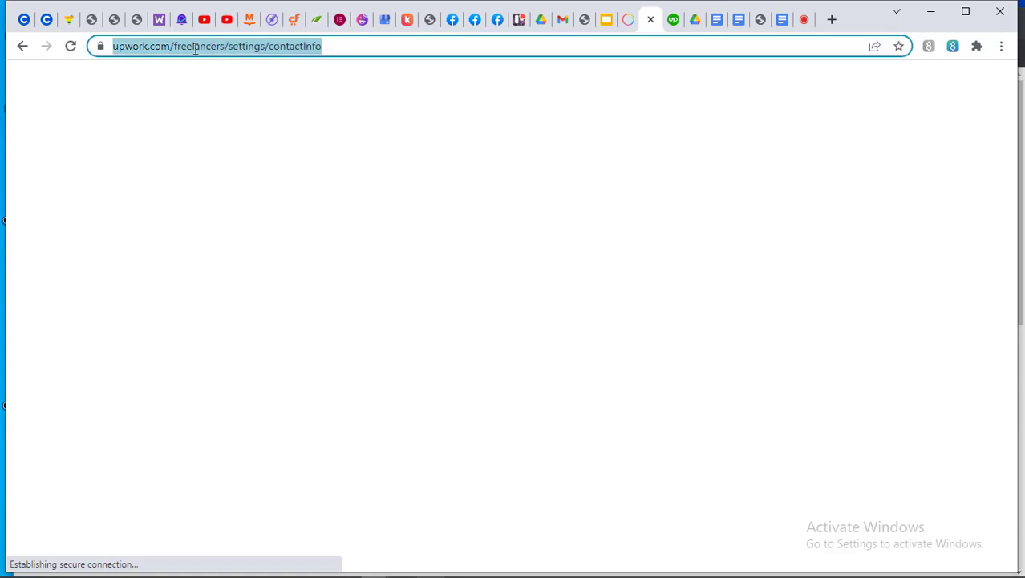
pyautogui.press('Return')
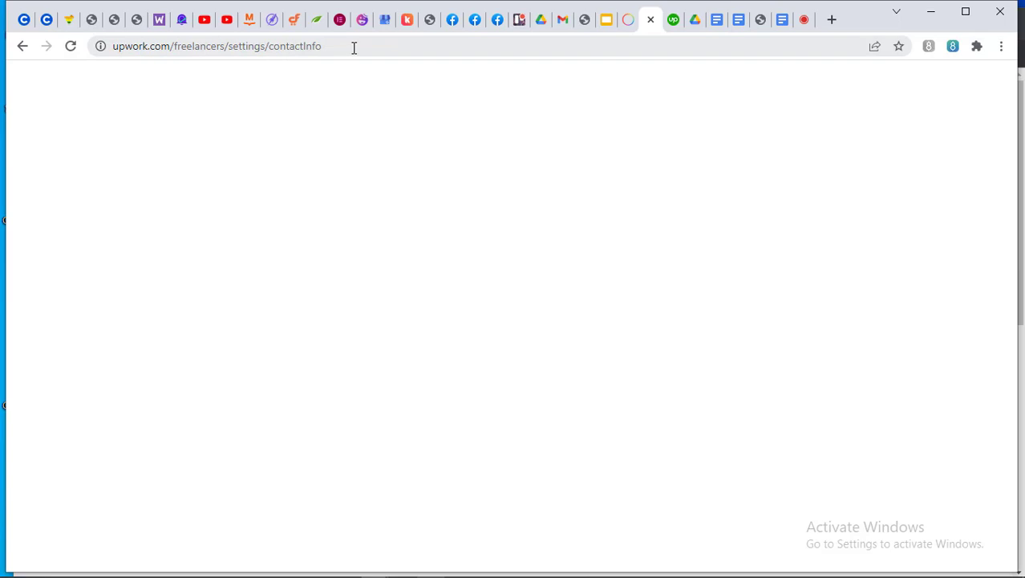
pyautogui.click(71, 47)
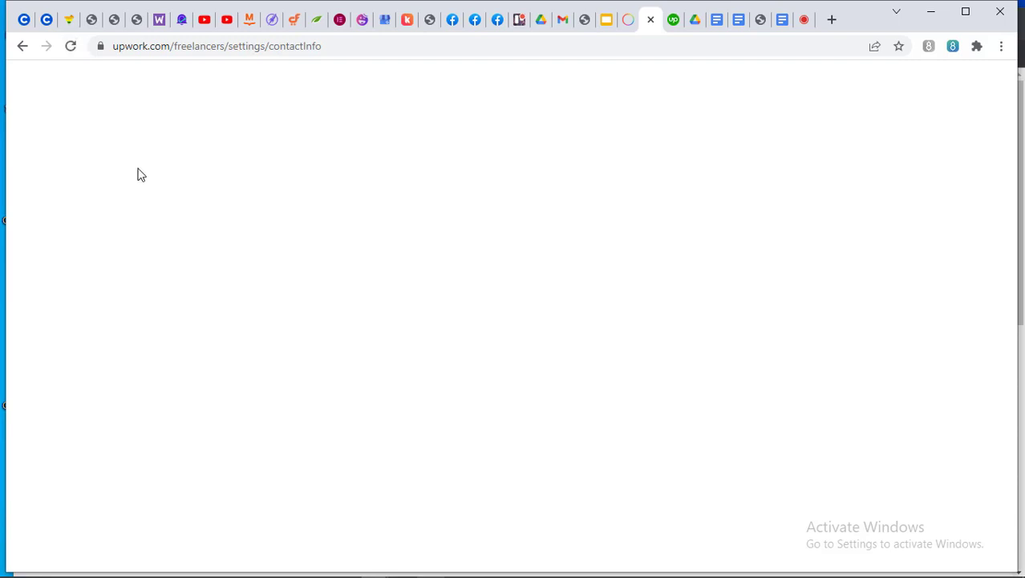
# - Return to the Google Meet call and turn the microphone off
pyautogui.moveTo(448, 571)
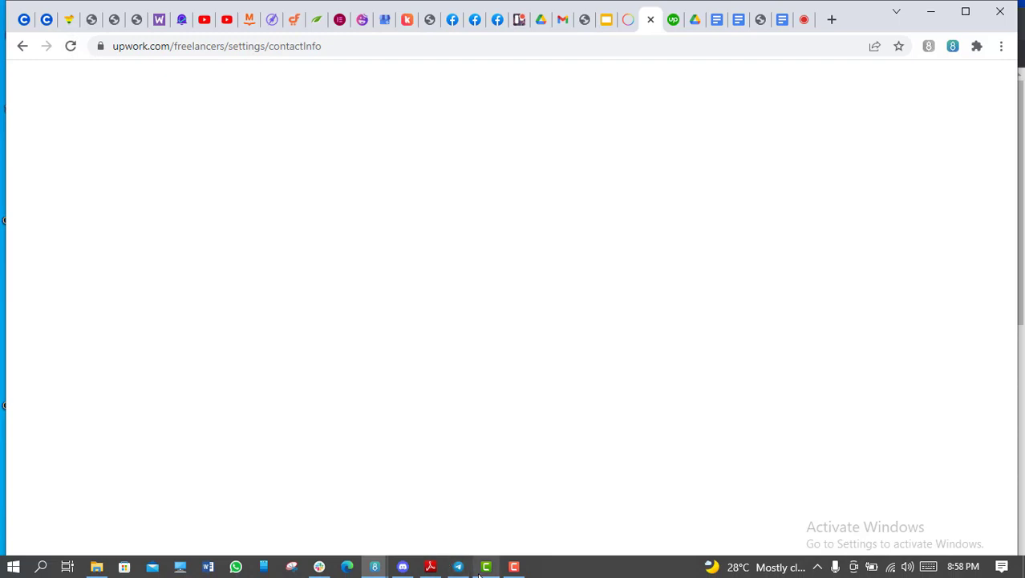
pyautogui.click(799, 30)
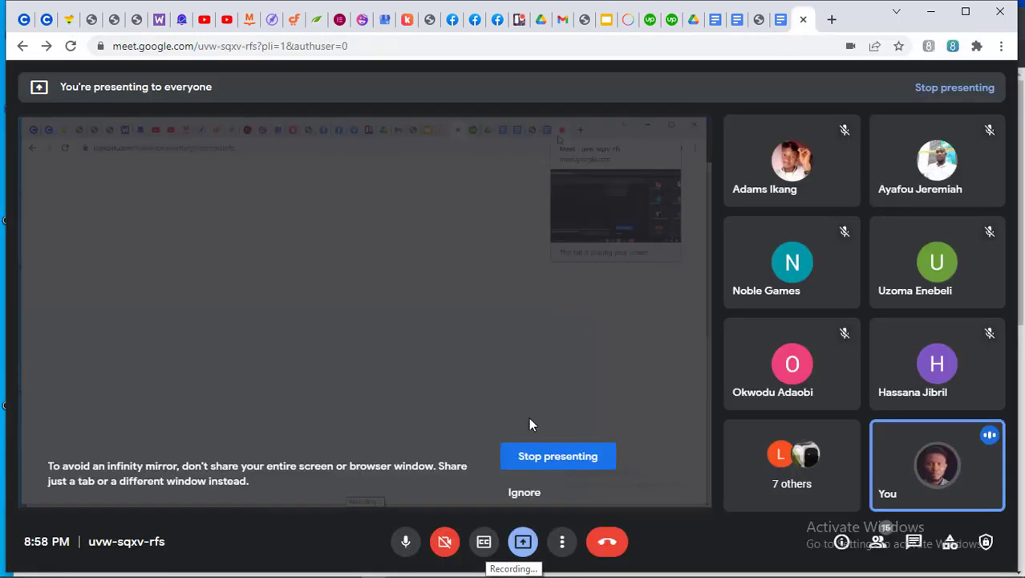
pyautogui.click(407, 542)
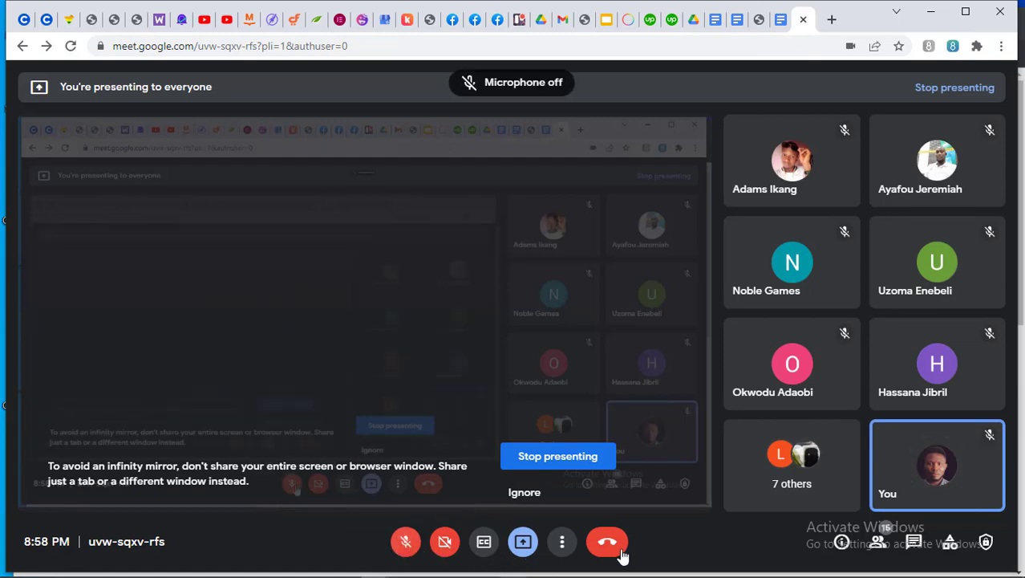
pyautogui.click(514, 566)
pyautogui.click(953, 523)
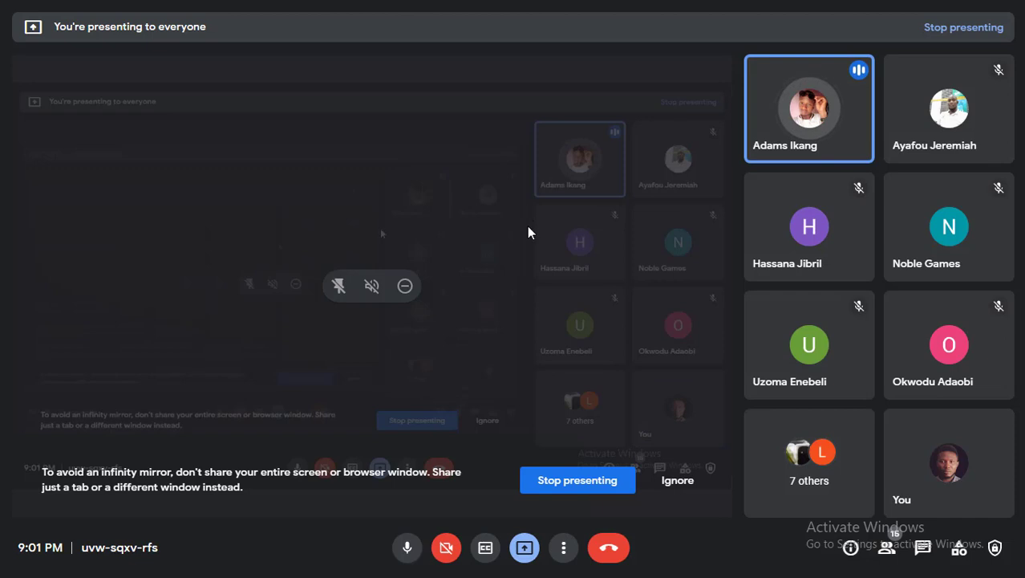
# - Ignore the infinity-mirror warning in Google Meet, exit full screen, and switch back to the Upwork contact info page
pyautogui.click(676, 479)
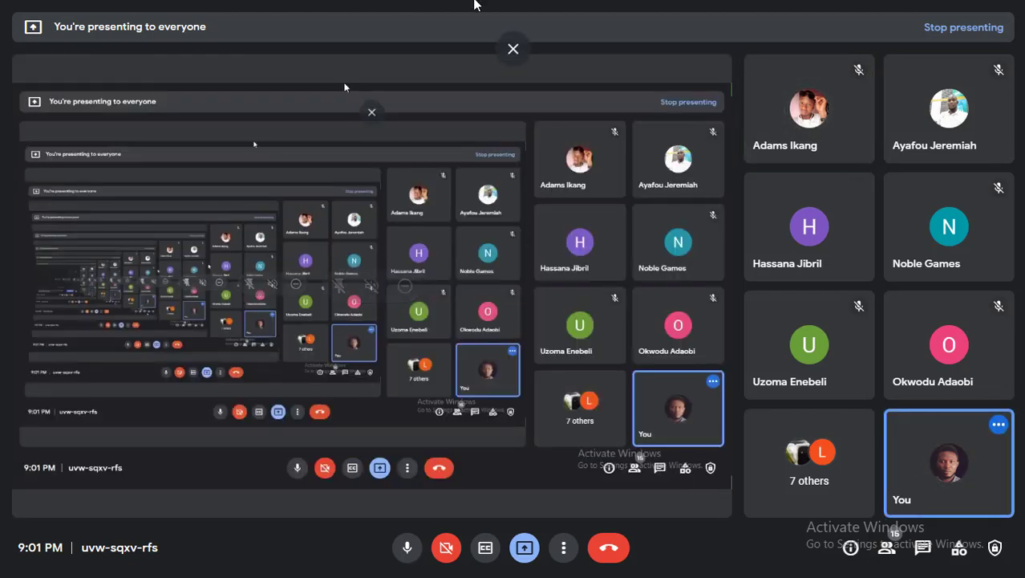
pyautogui.click(512, 46)
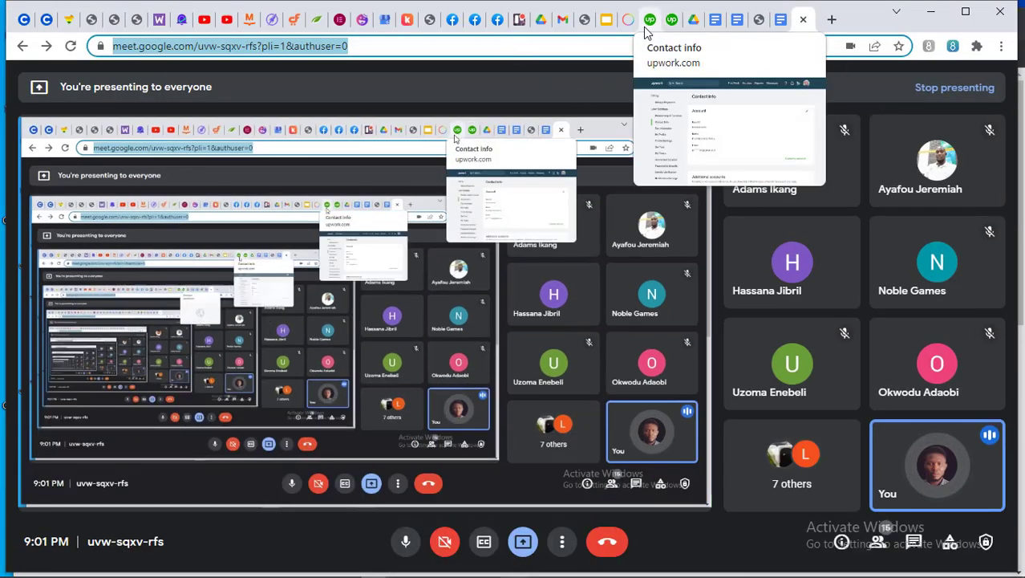
pyautogui.click(650, 29)
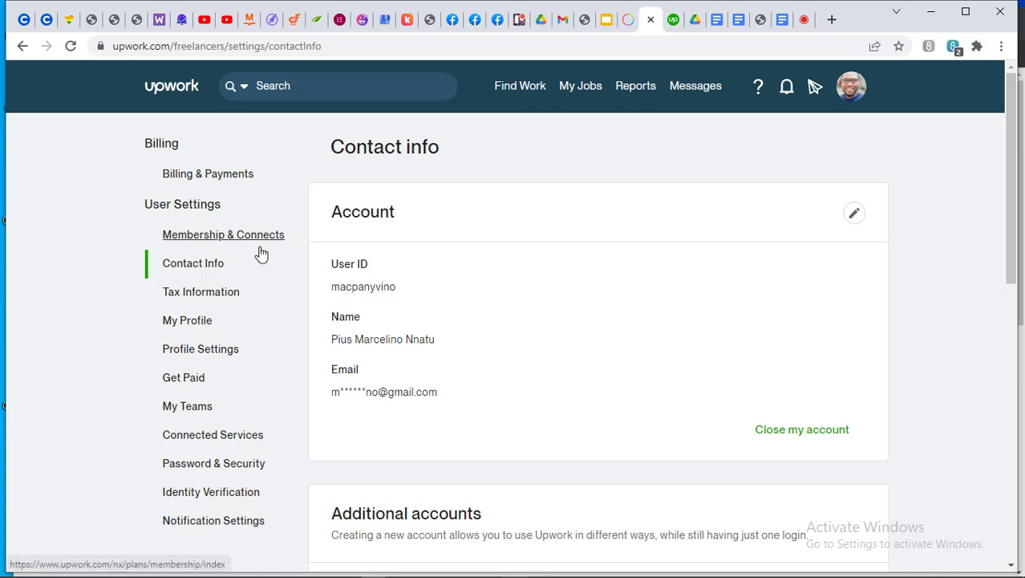
# - Open the Get Paid page in the Upwork user settings
pyautogui.click(183, 378)
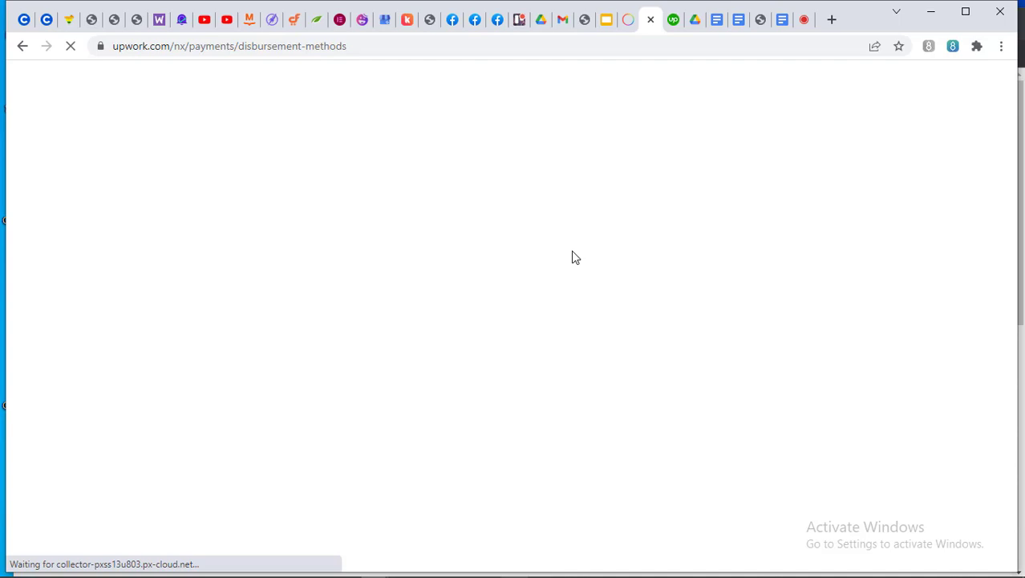
pyautogui.click(436, 49)
pyautogui.click(437, 49)
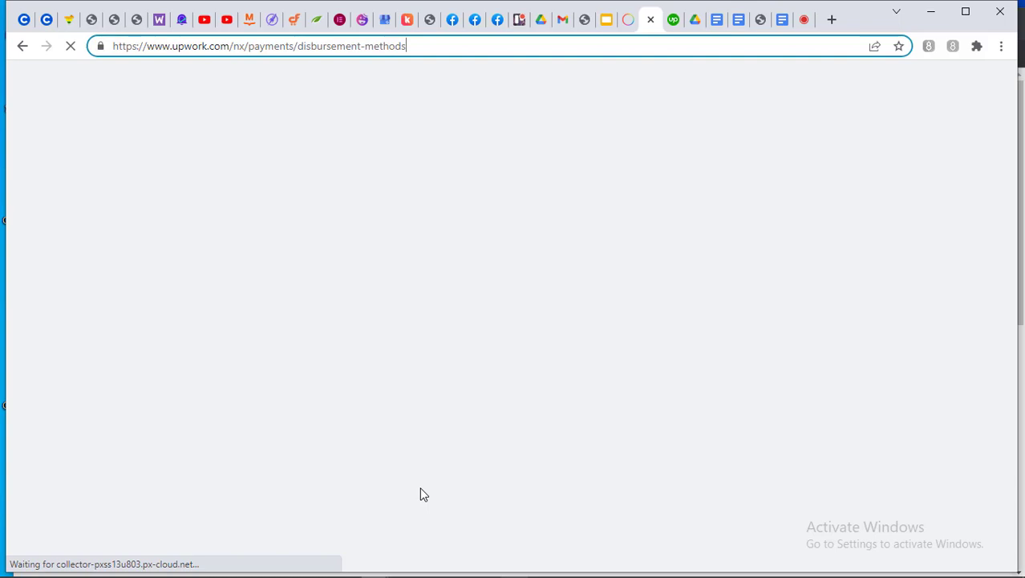
pyautogui.click(490, 153)
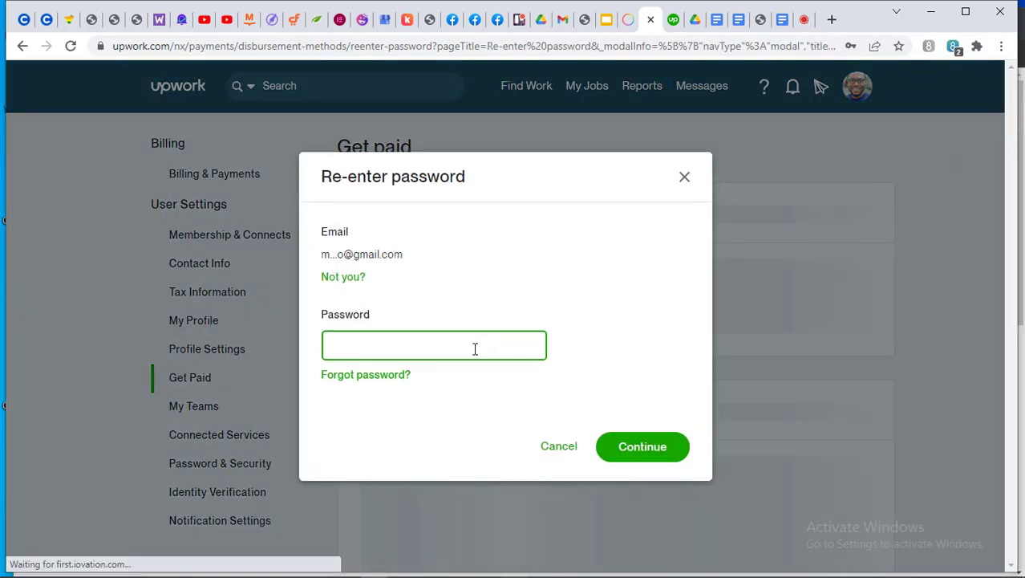
# - Re-enter the account password to unlock the Get Paid page
pyautogui.click(468, 348)
pyautogui.write('•••••')
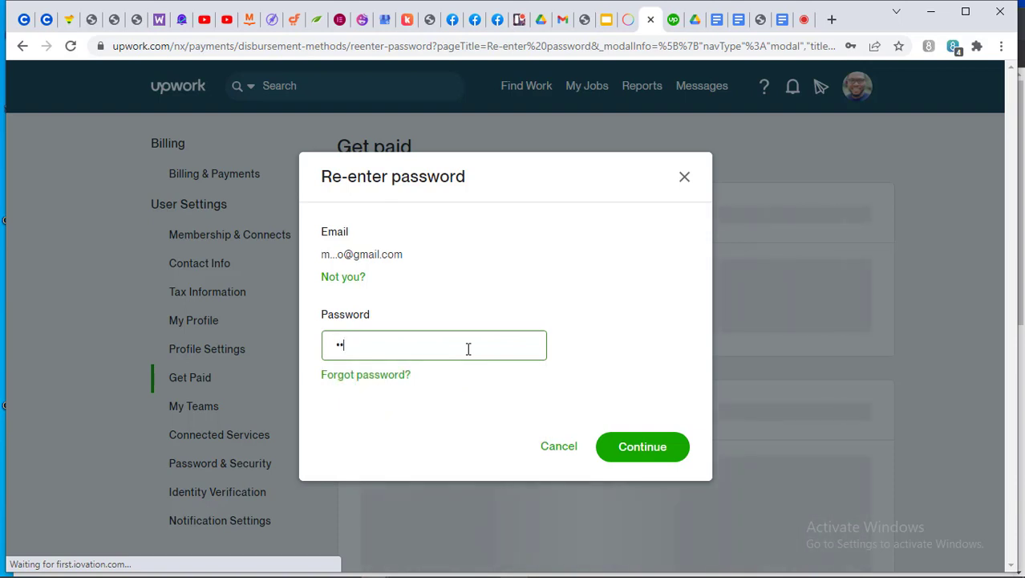
pyautogui.write('••••••••••')
pyautogui.press('Return')
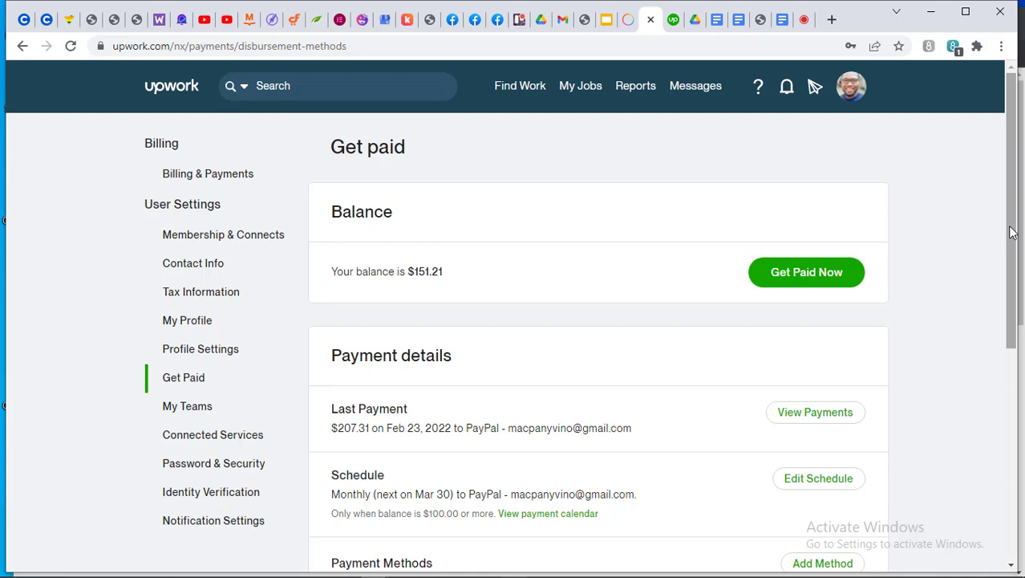
# - Add a payment method from the payment details and start setting up Direct to Local Bank (NGN)
pyautogui.moveTo(1014, 223); pyautogui.dragTo(991, 283)
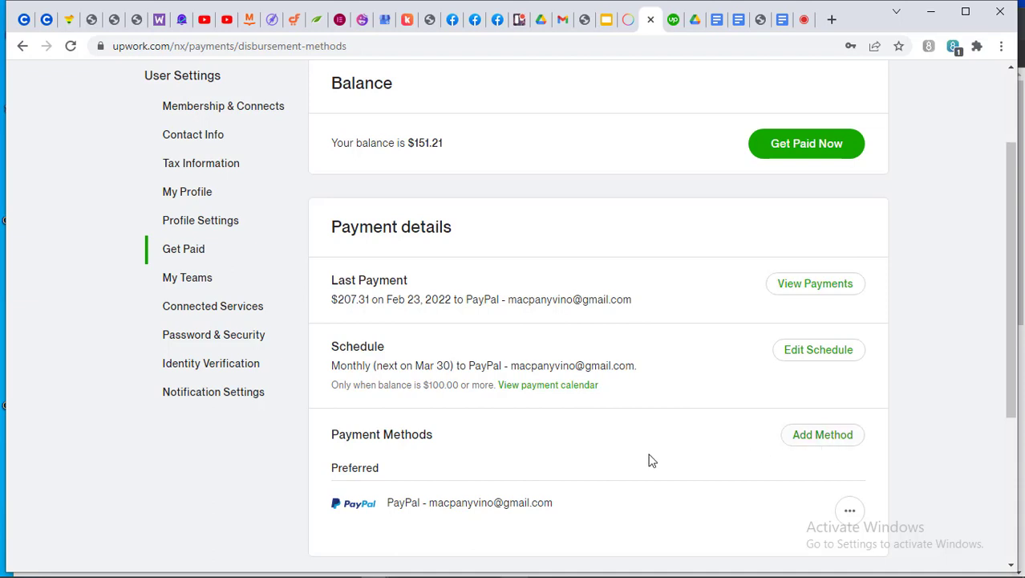
pyautogui.click(828, 440)
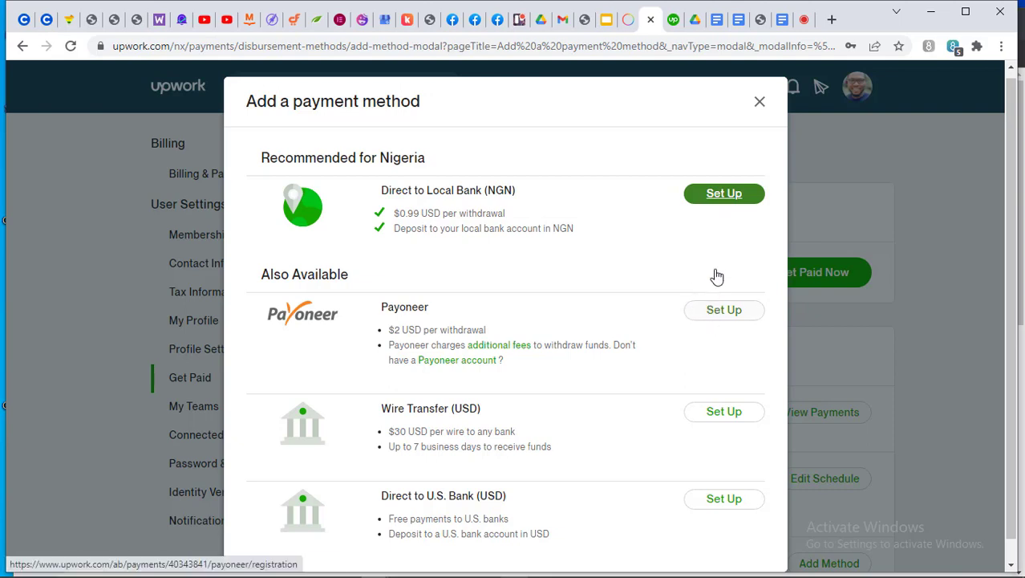
pyautogui.click(715, 195)
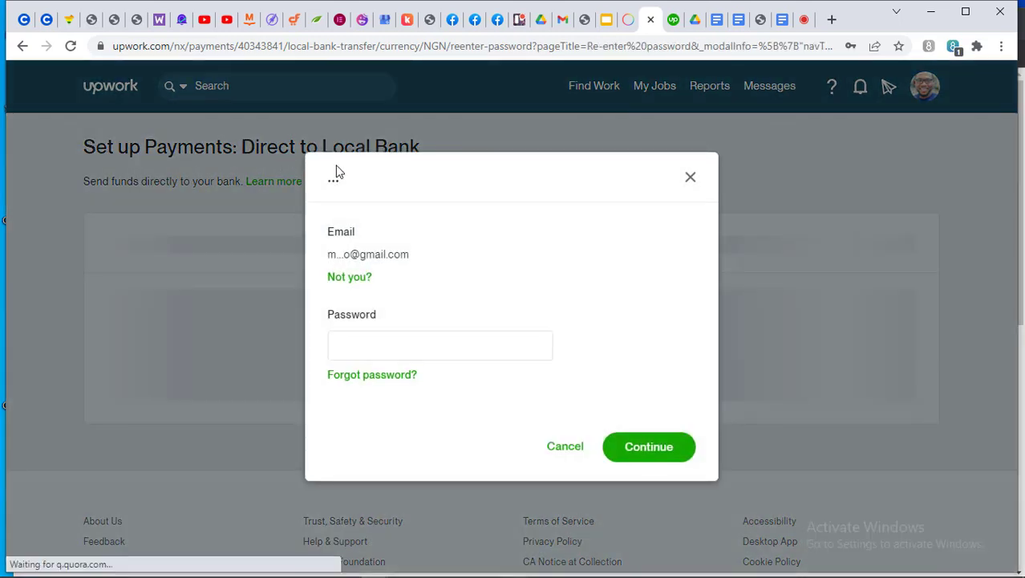
# - Re-enter the account password for the local bank setup and activate the SWIFT Code entry in the bank information form
pyautogui.write('••••••••••••••')
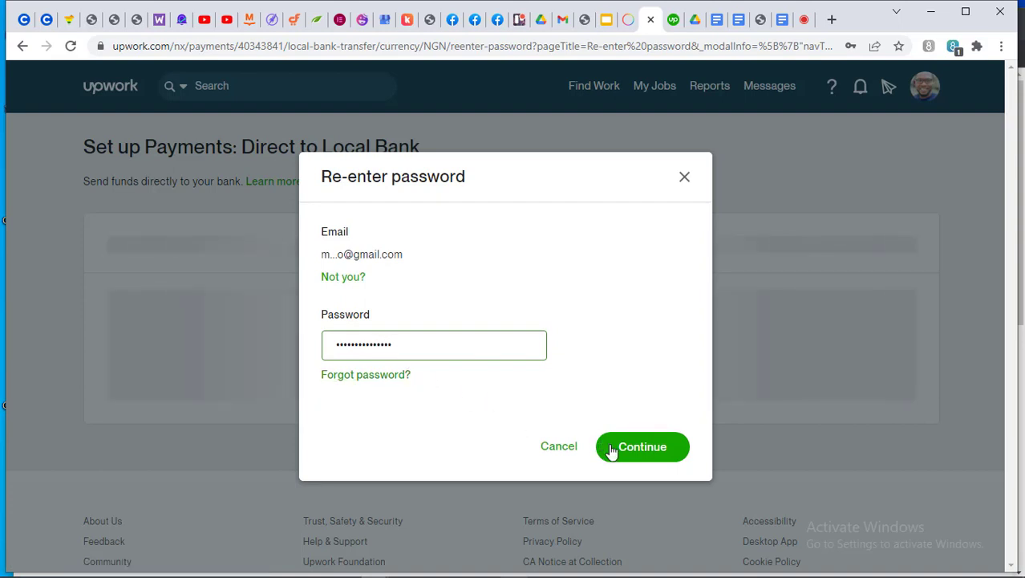
pyautogui.click(615, 451)
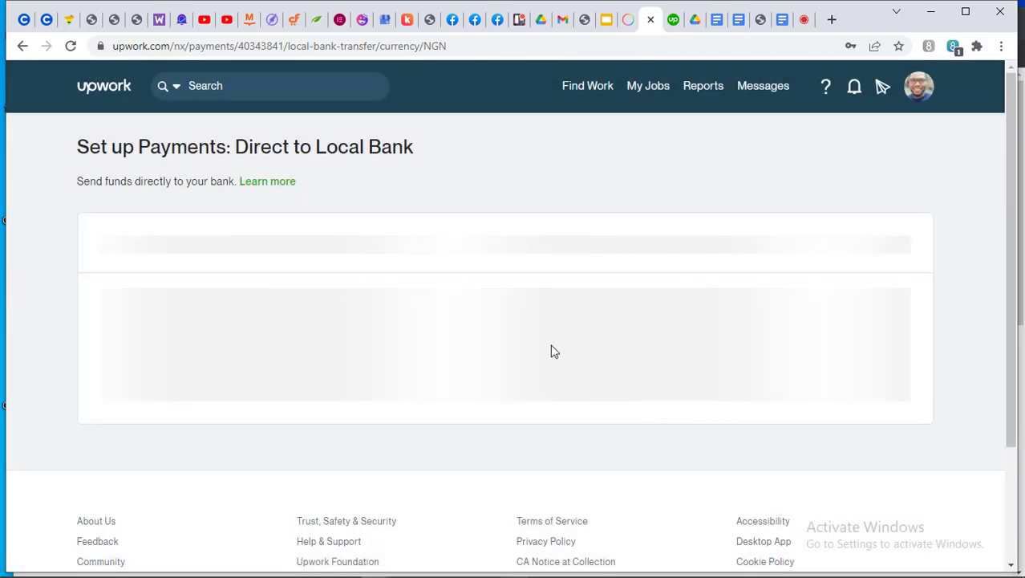
pyautogui.click(276, 321)
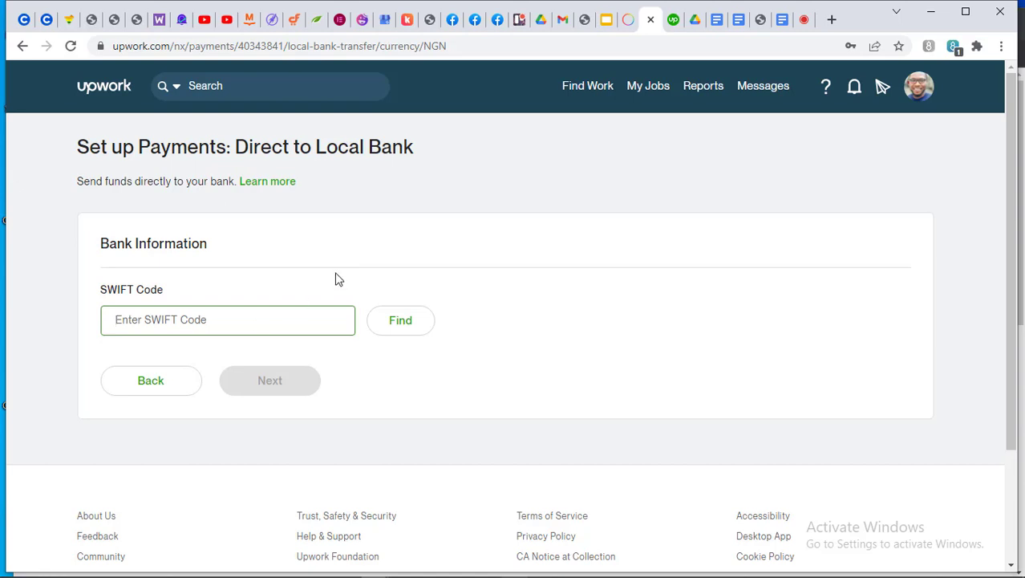
# - Leave the local bank setup, add a payment method again, and choose Payoneer to open its sign-up form
pyautogui.click(152, 380)
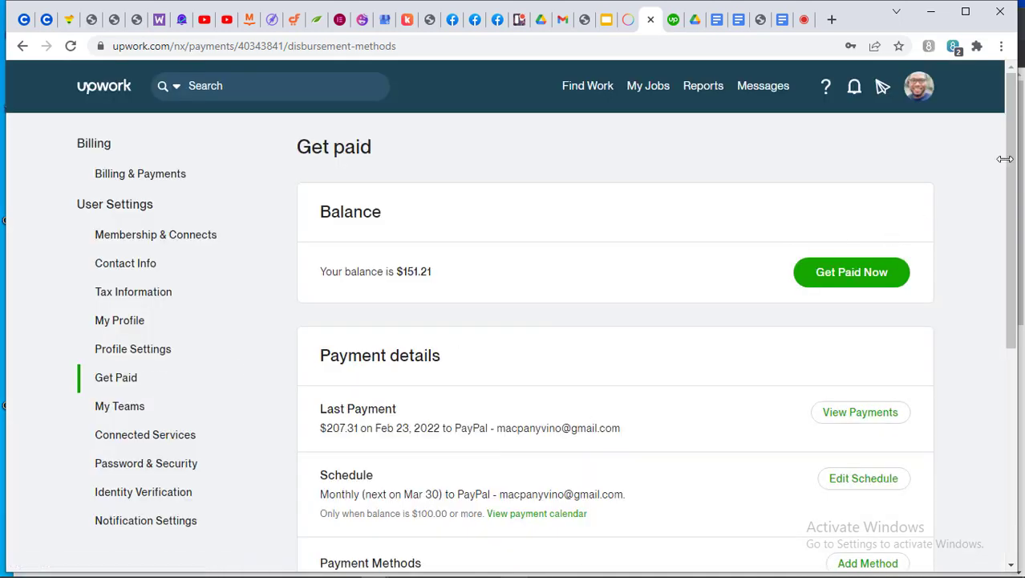
pyautogui.scroll(-4, 1006, 181)
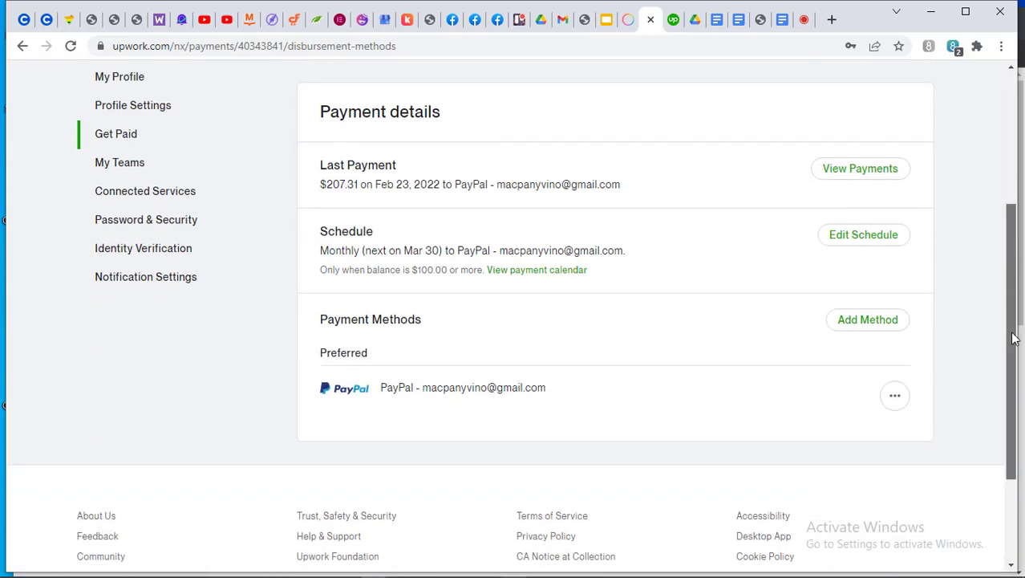
pyautogui.click(840, 282)
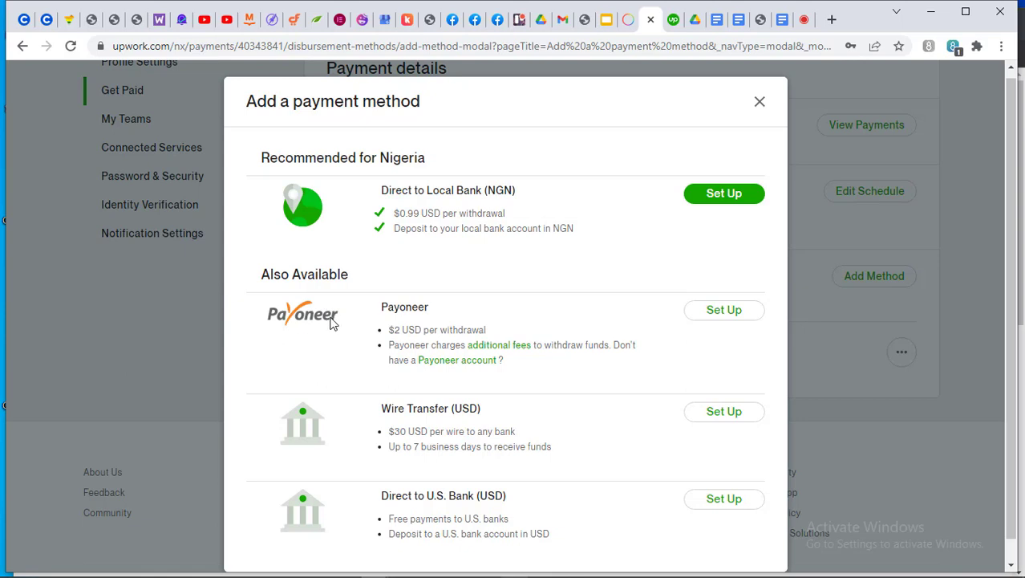
pyautogui.click(720, 316)
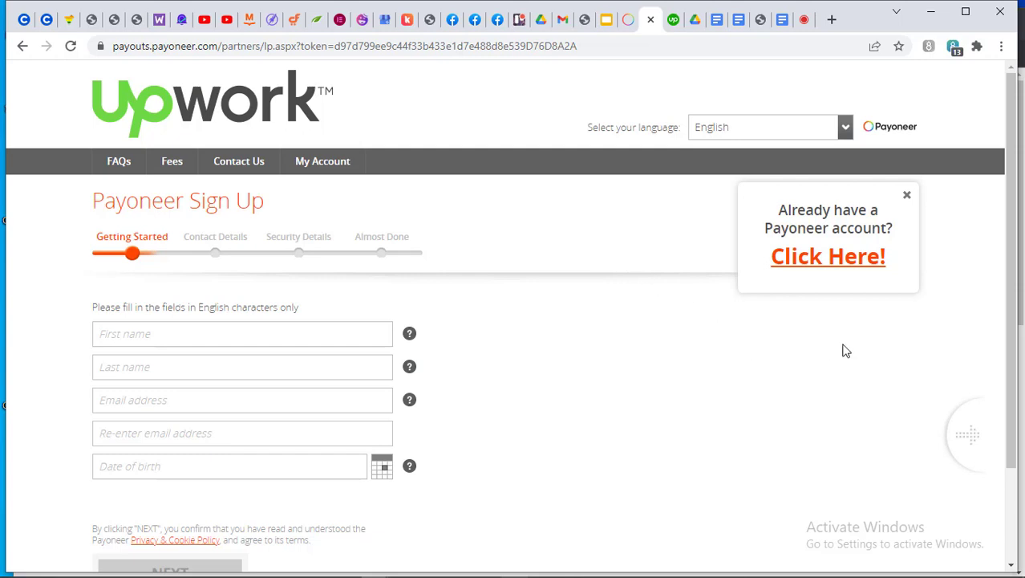
pyautogui.scroll(-1, 1013, 241)
pyautogui.moveTo(1013, 263); pyautogui.dragTo(1013, 142)
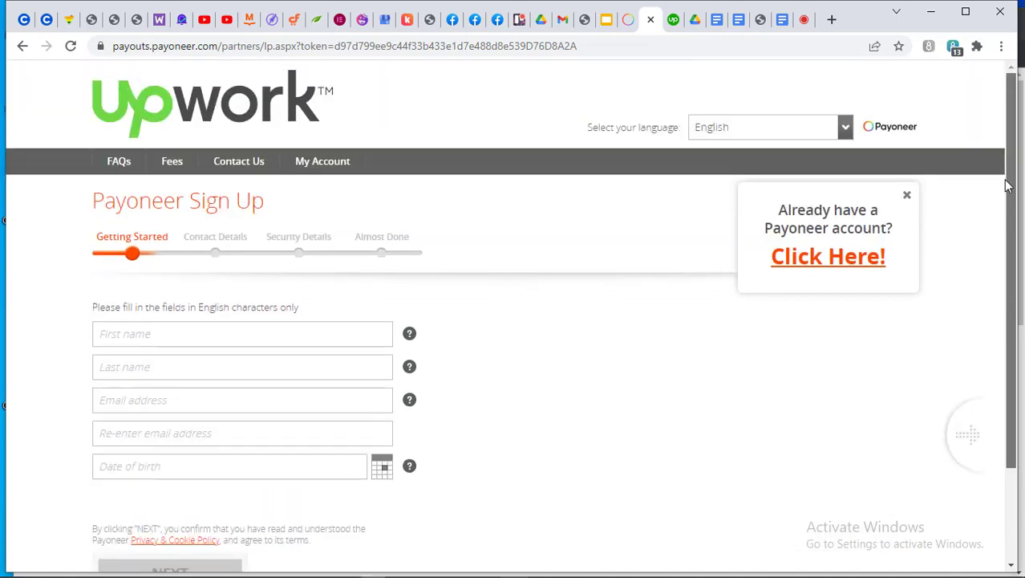
pyautogui.scroll(-2, 1012, 161)
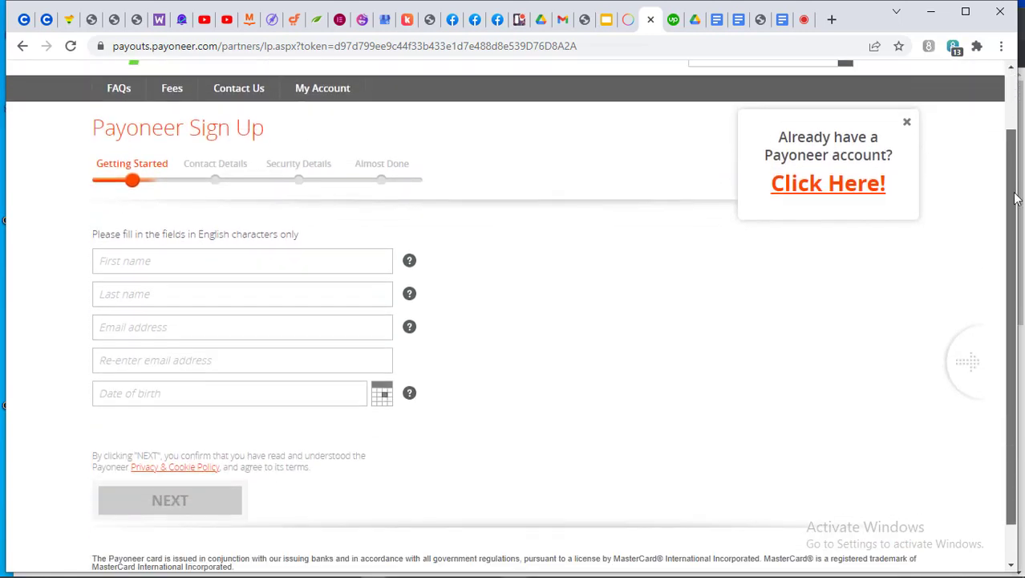
# - Choose to use an existing Payoneer account on the sign-up page and sign in to connect it to Upwork
pyautogui.scroll(2, 1009, 185)
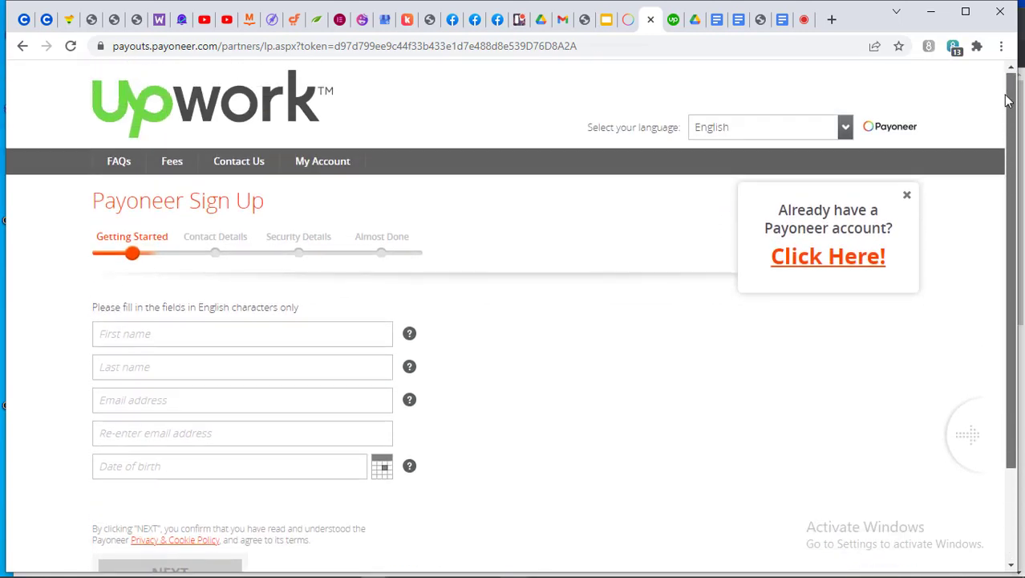
pyautogui.moveTo(1008, 100)
pyautogui.mouseDown()
pyautogui.moveTo(1012, 207)
pyautogui.moveTo(1011, 91)
pyautogui.mouseUp()
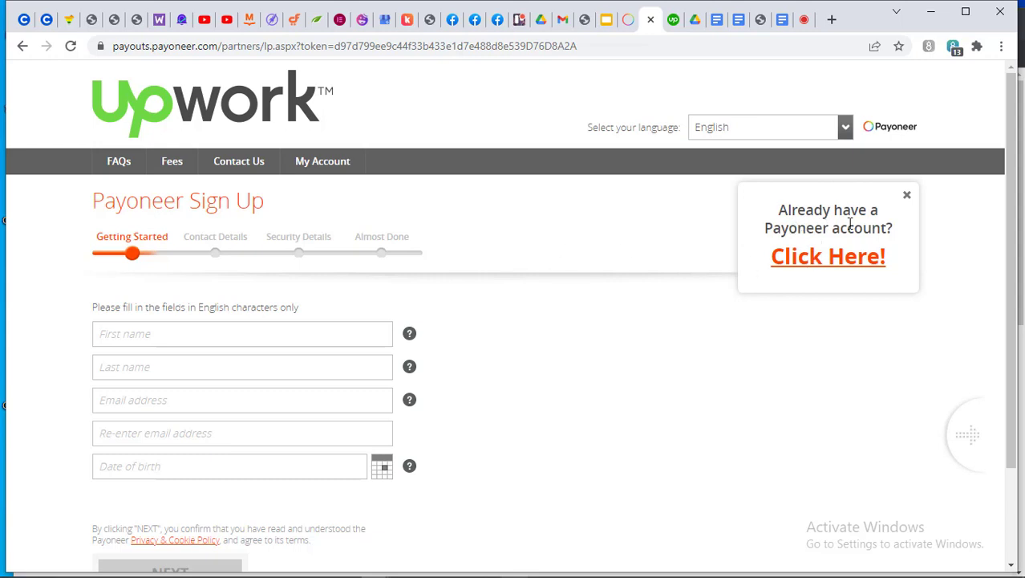
pyautogui.click(842, 263)
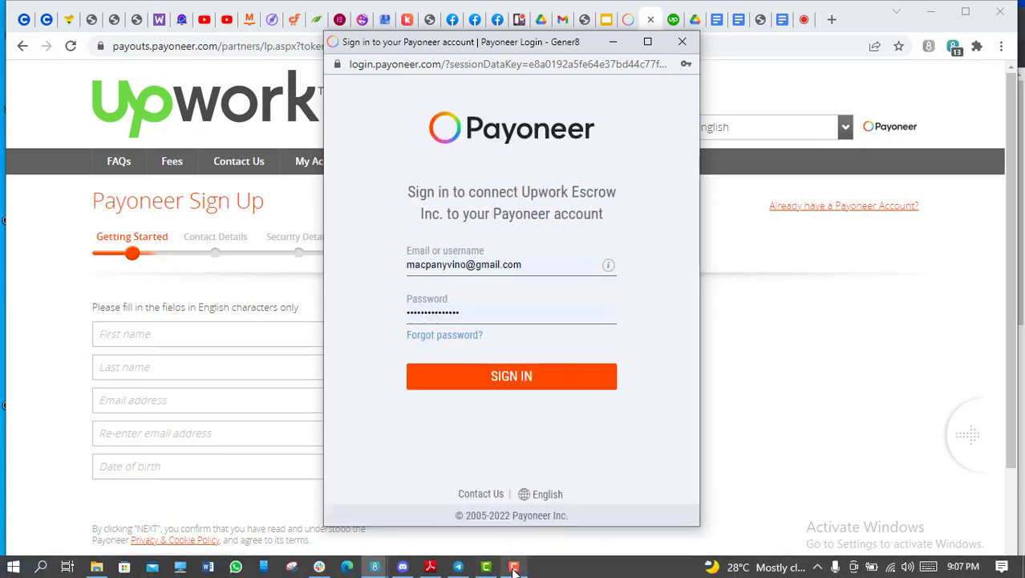
pyautogui.click(513, 567)
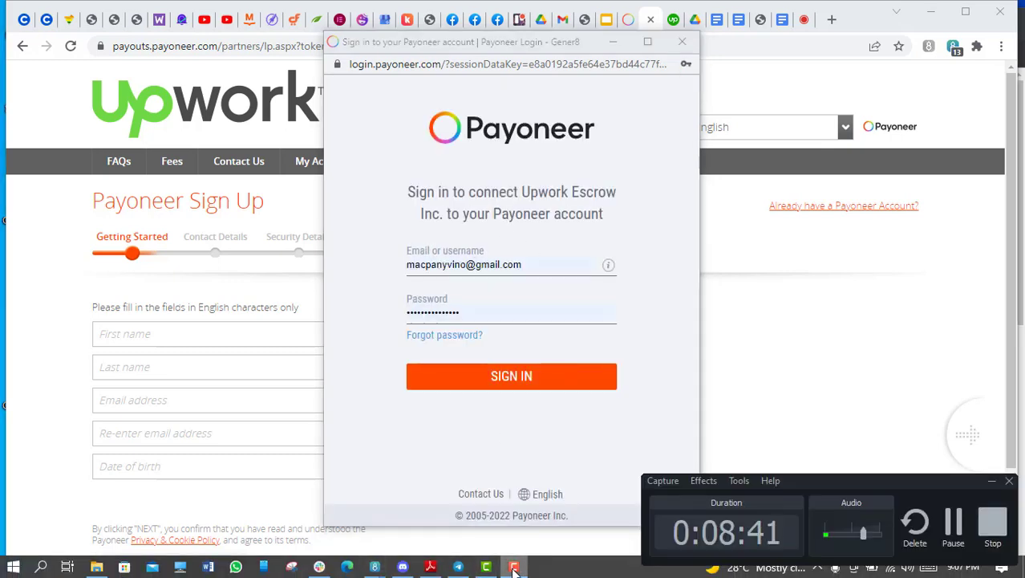
pyautogui.click(513, 567)
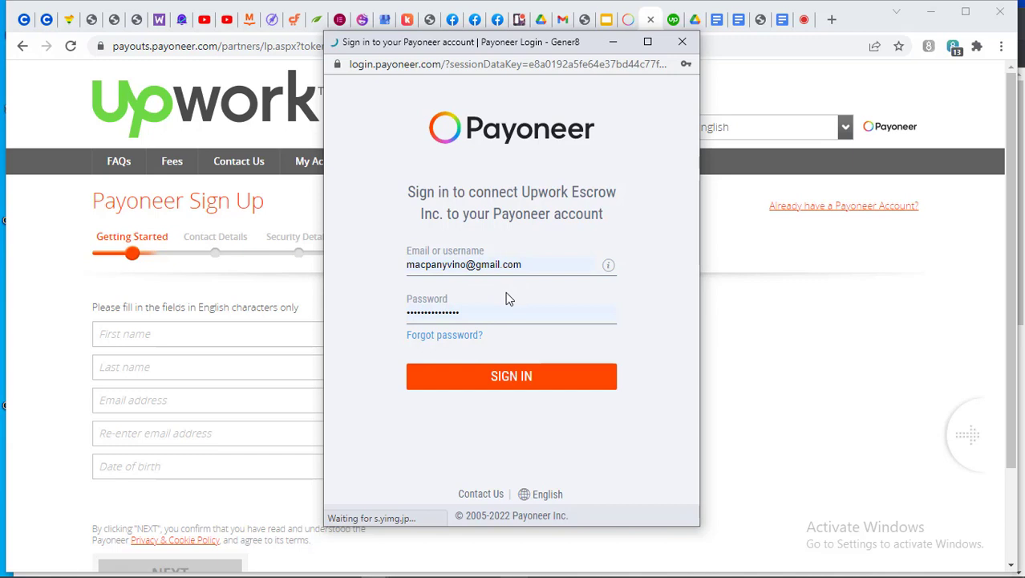
pyautogui.click(531, 388)
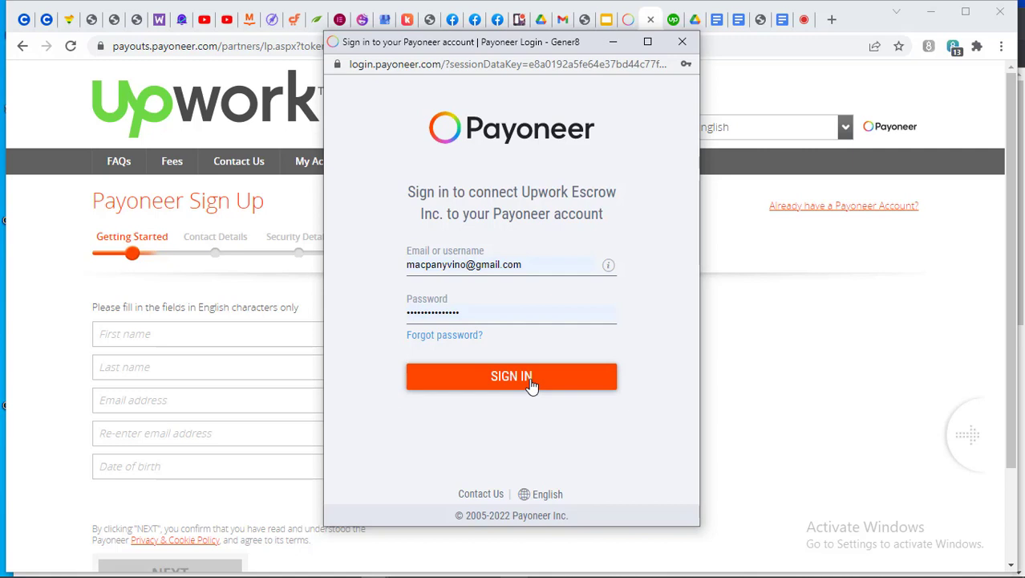
pyautogui.click(530, 385)
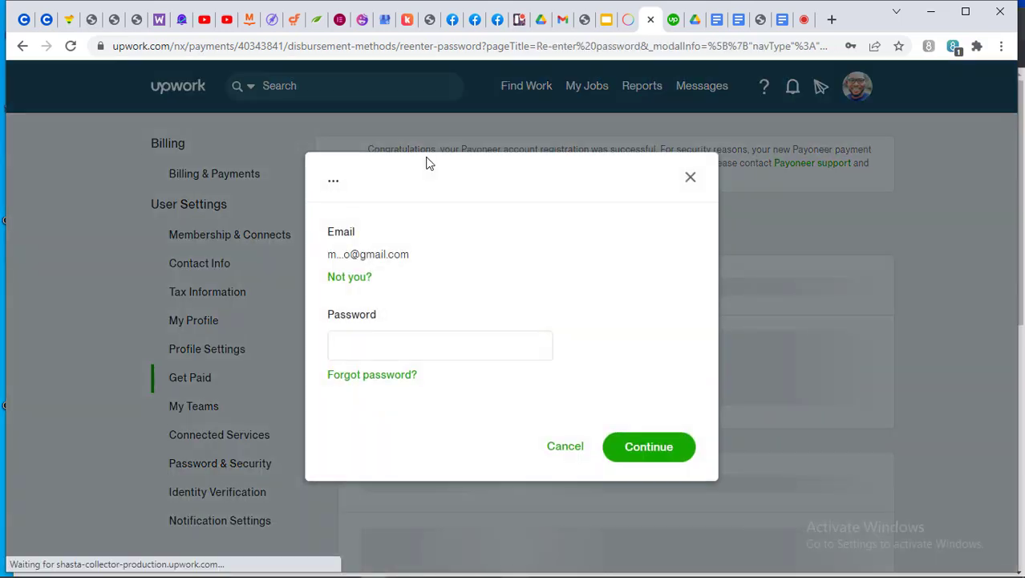
# - Re-enter the Upwork account password to return to the Get Paid page
pyautogui.click(451, 343)
pyautogui.write('••••••')
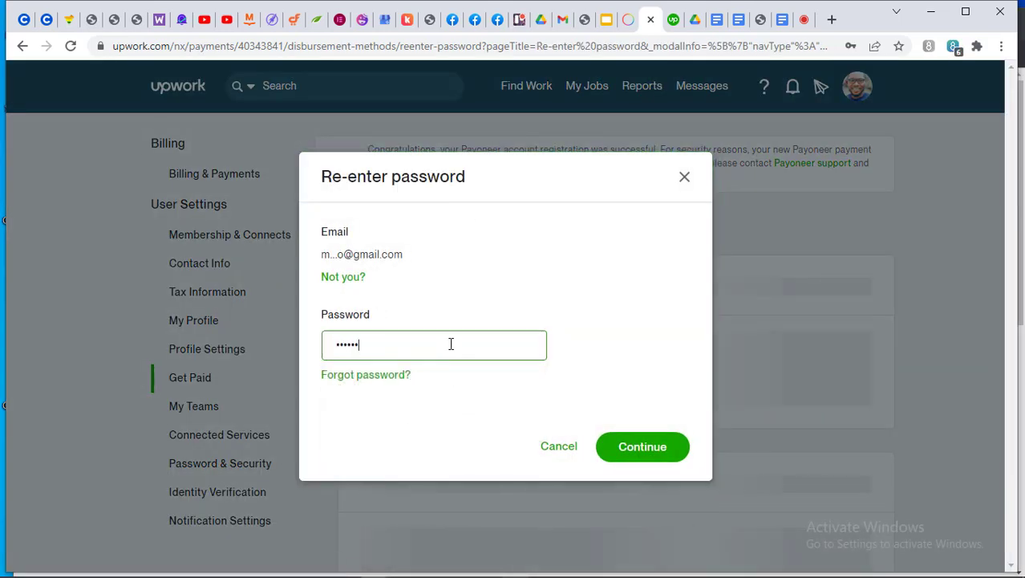
pyautogui.write('•••••••')
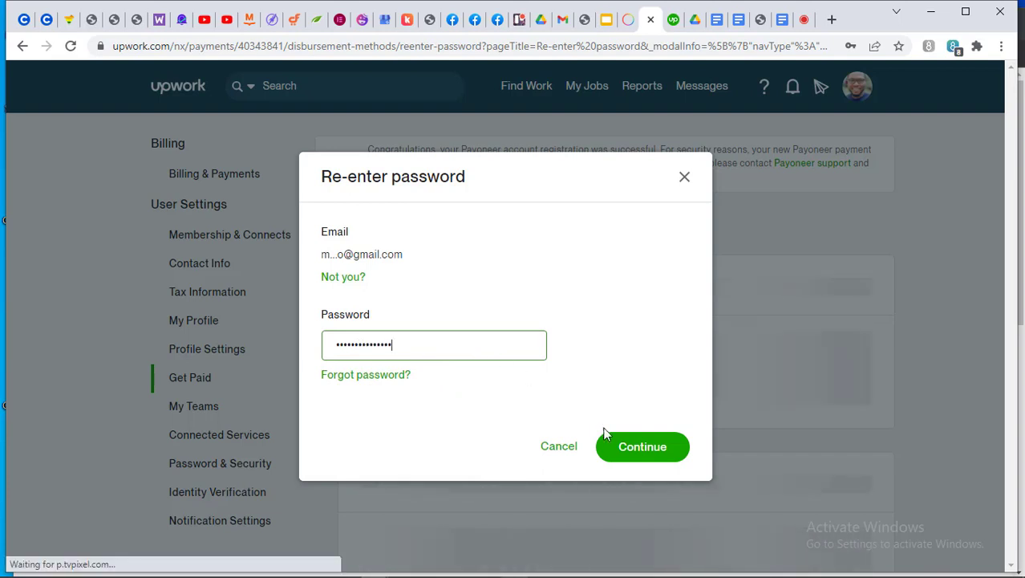
pyautogui.click(621, 447)
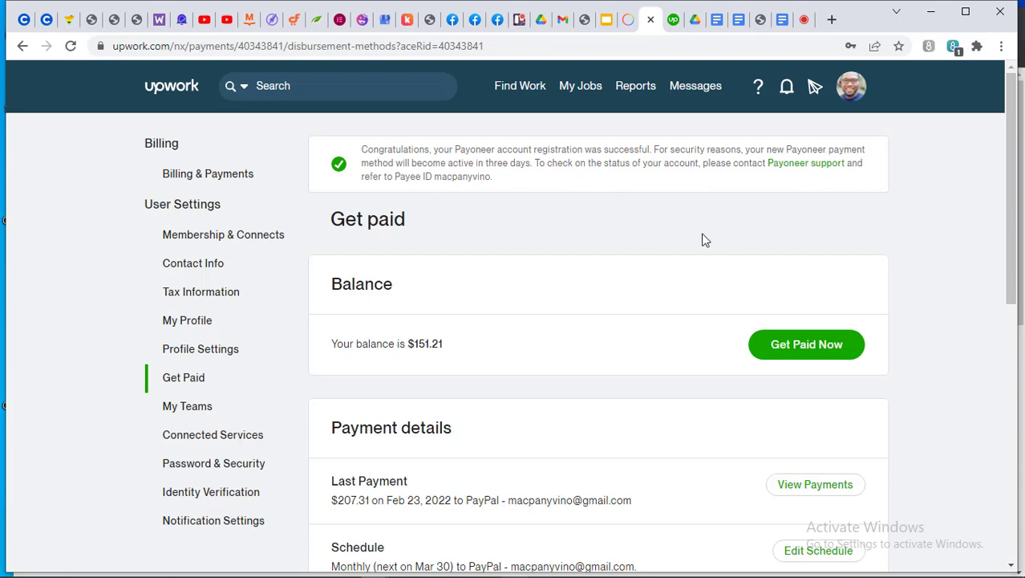
# - Check the listed payment methods, and open the payment schedule to view its minimum balance options
pyautogui.moveTo(1013, 185); pyautogui.dragTo(1020, 365)
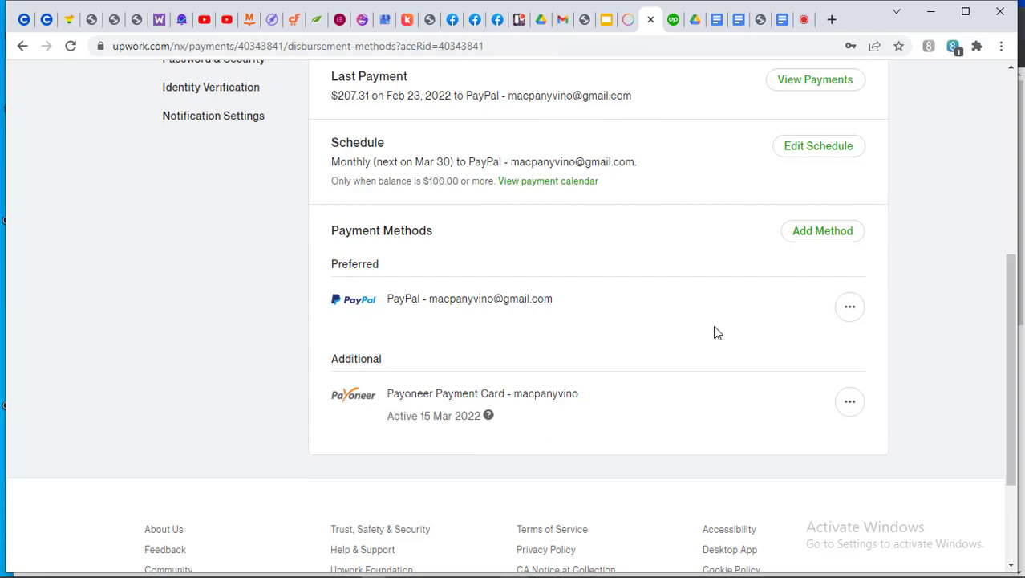
pyautogui.moveTo(1014, 336); pyautogui.dragTo(1013, 250)
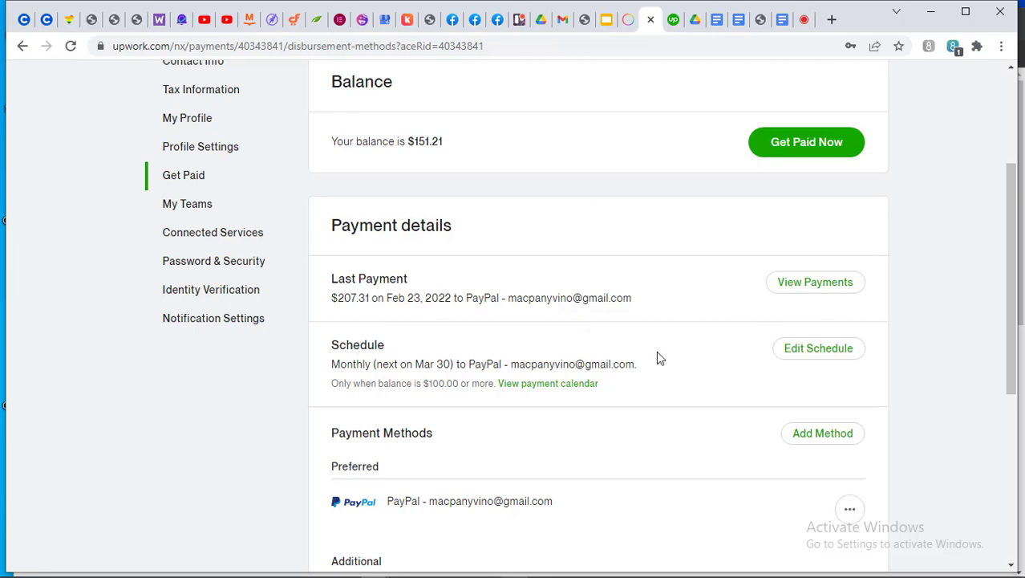
pyautogui.click(815, 357)
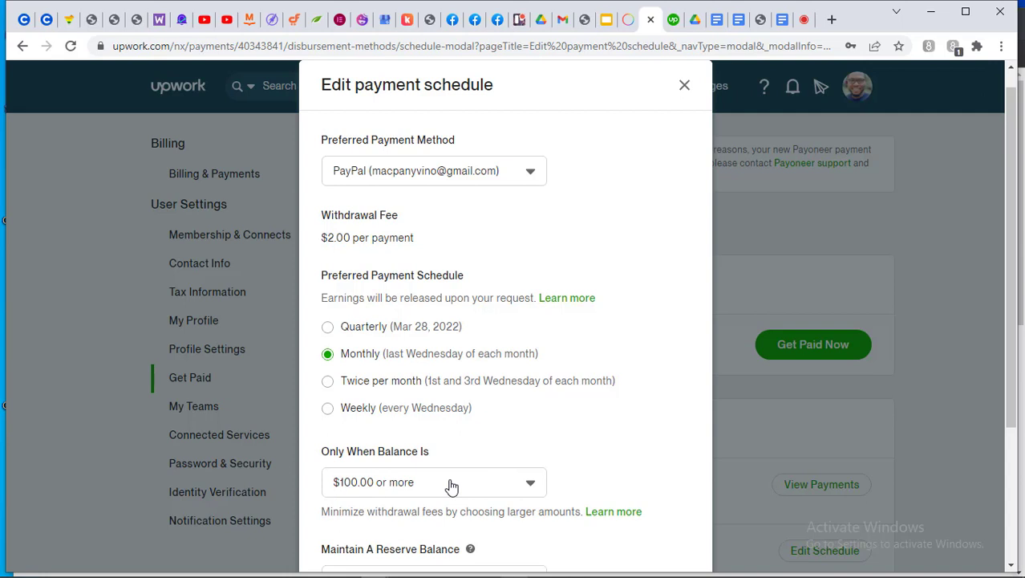
pyautogui.click(531, 486)
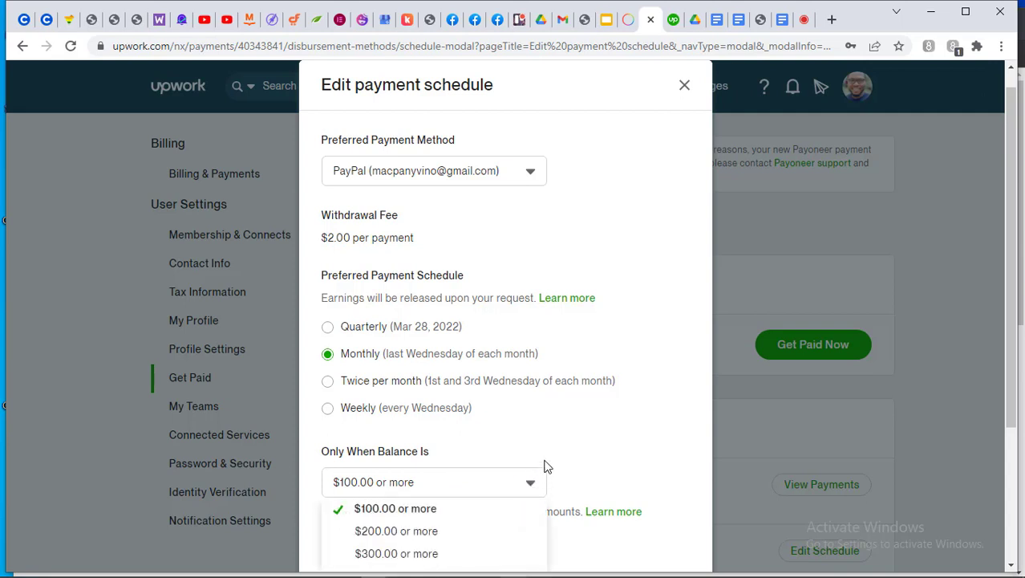
pyautogui.moveTo(1014, 256); pyautogui.dragTo(1014, 360)
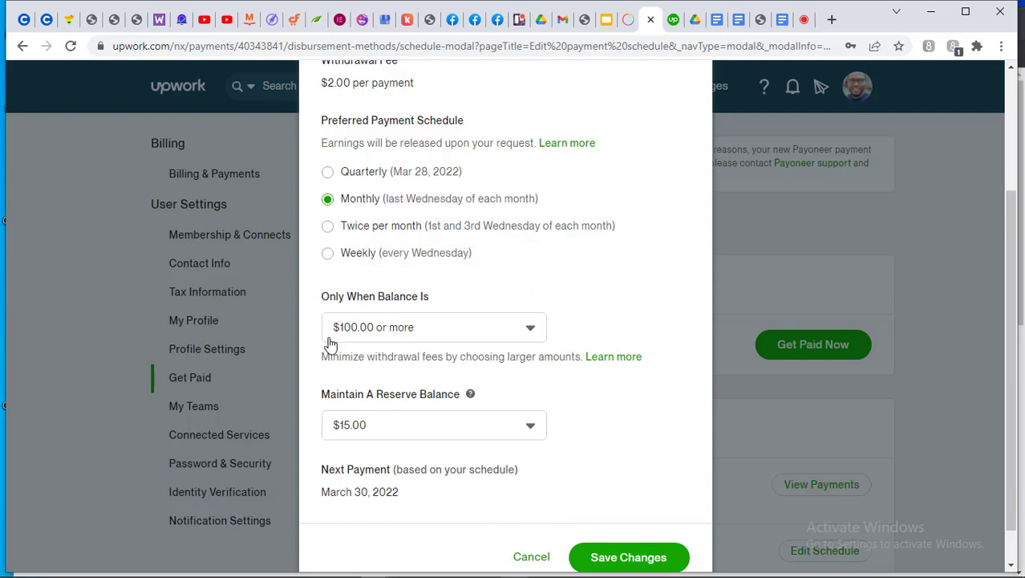
pyautogui.click(523, 329)
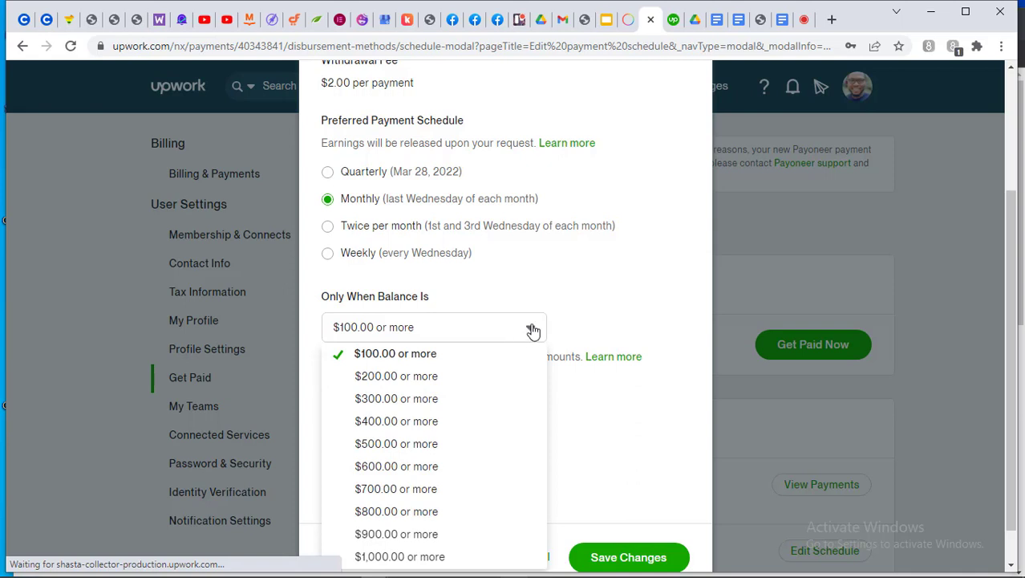
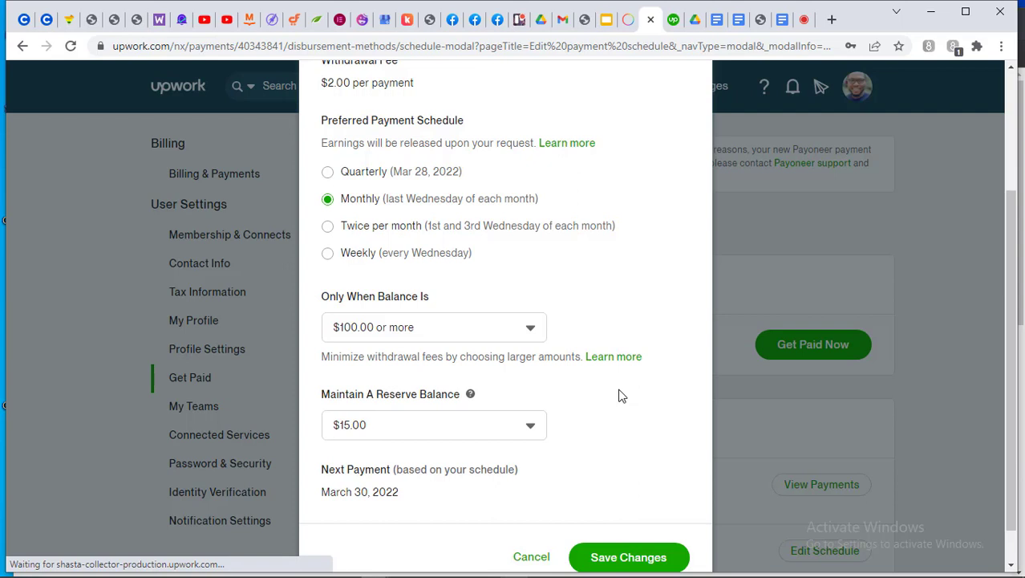
# - View the reserve balance options in the payment schedule and close it without saving
pyautogui.click(530, 433)
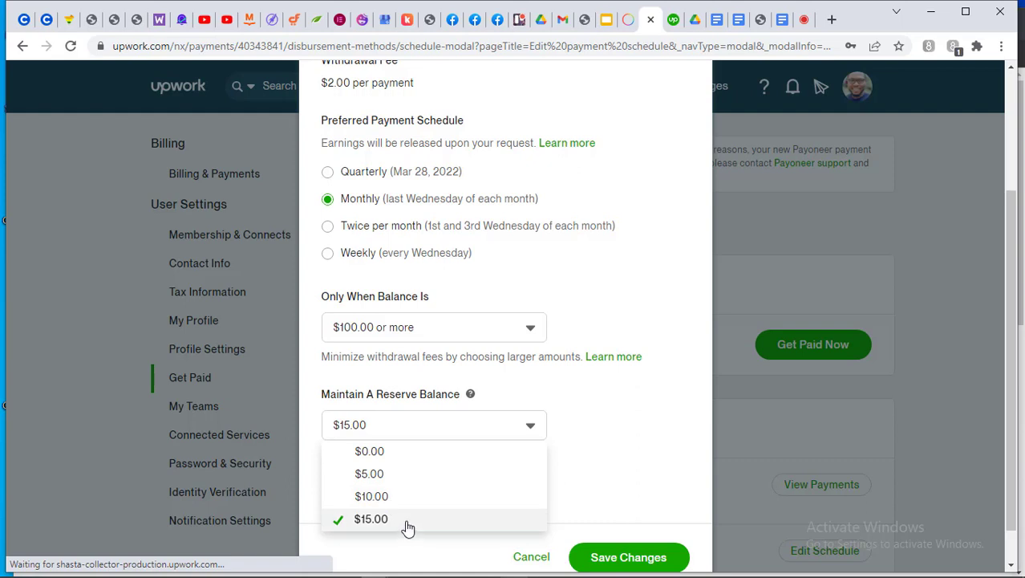
pyautogui.click(615, 468)
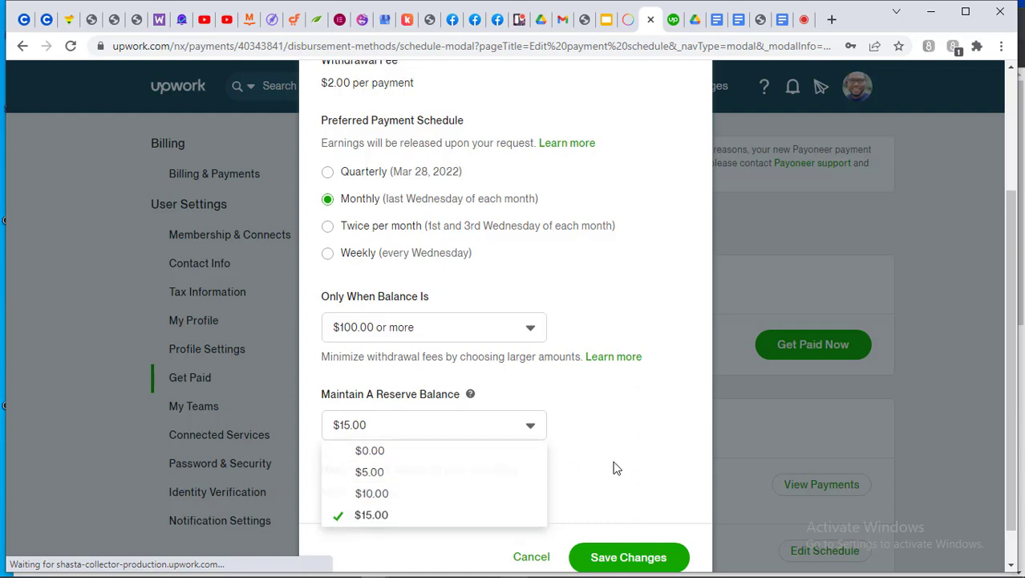
pyautogui.click(531, 428)
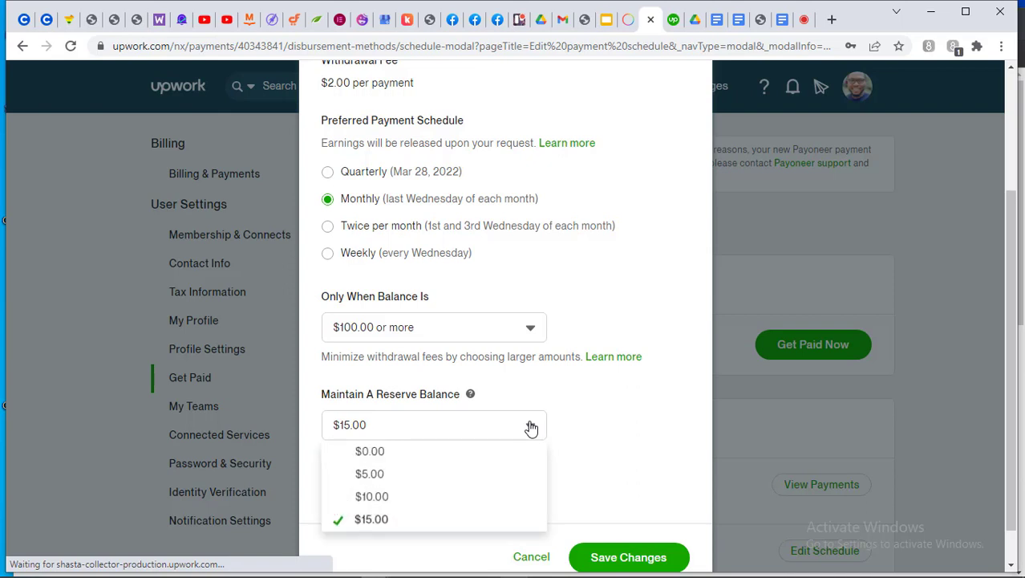
pyautogui.click(610, 448)
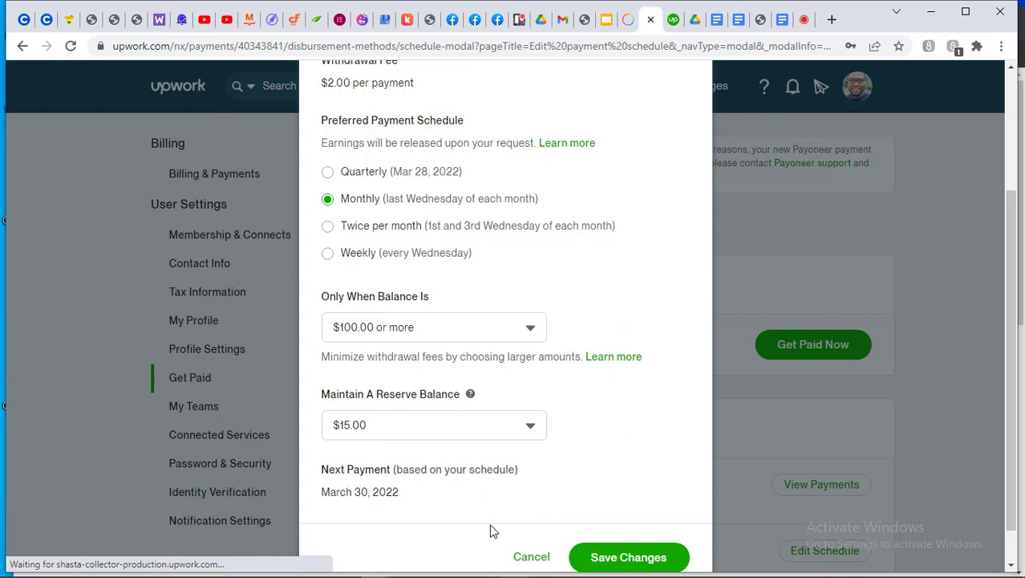
pyautogui.click(834, 377)
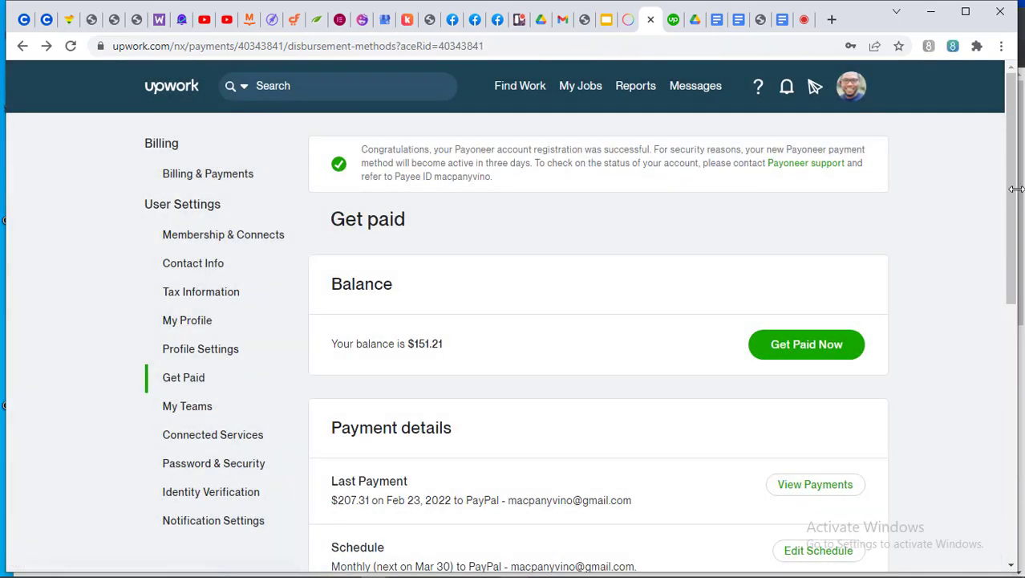
pyautogui.moveTo(1013, 186); pyautogui.dragTo(1012, 318)
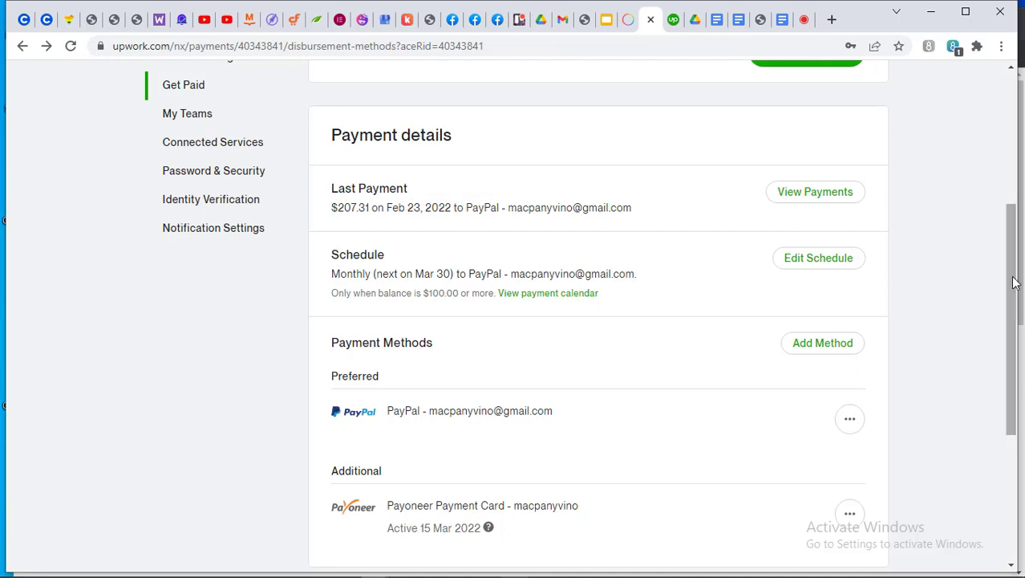
pyautogui.scroll(-3, 1014, 283)
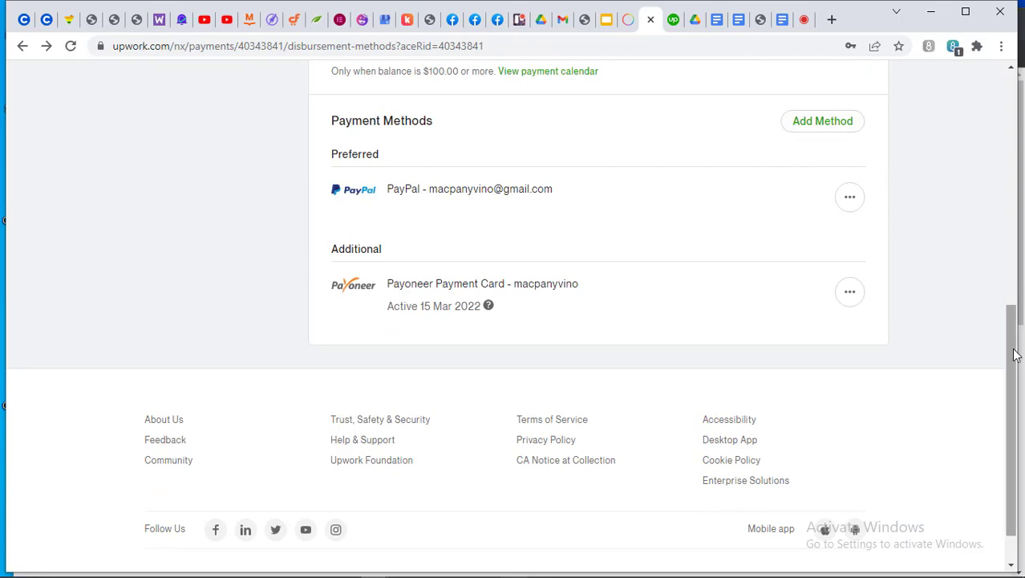
pyautogui.moveTo(1014, 355); pyautogui.dragTo(1011, 128)
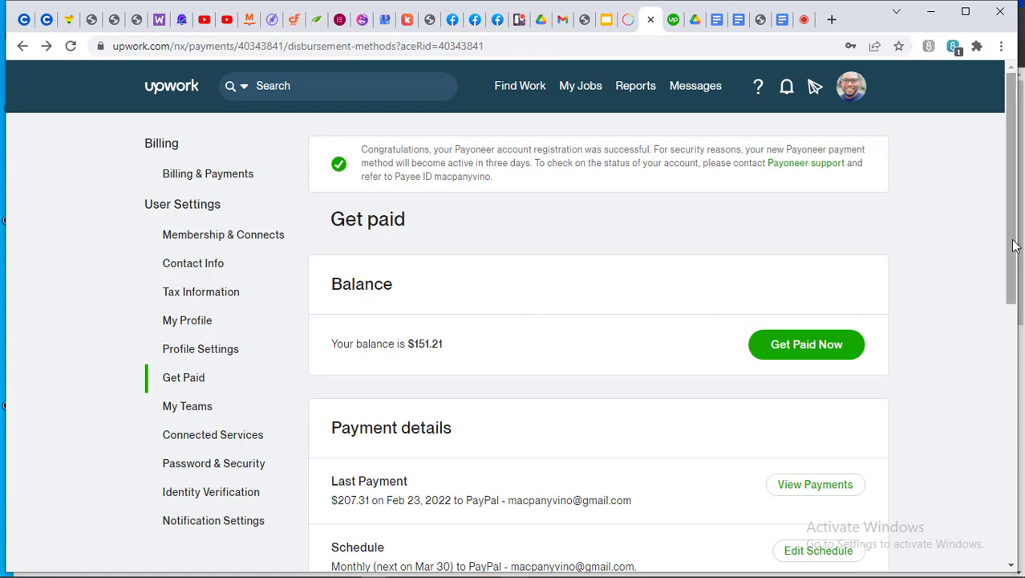
pyautogui.scroll(-3, 1014, 289)
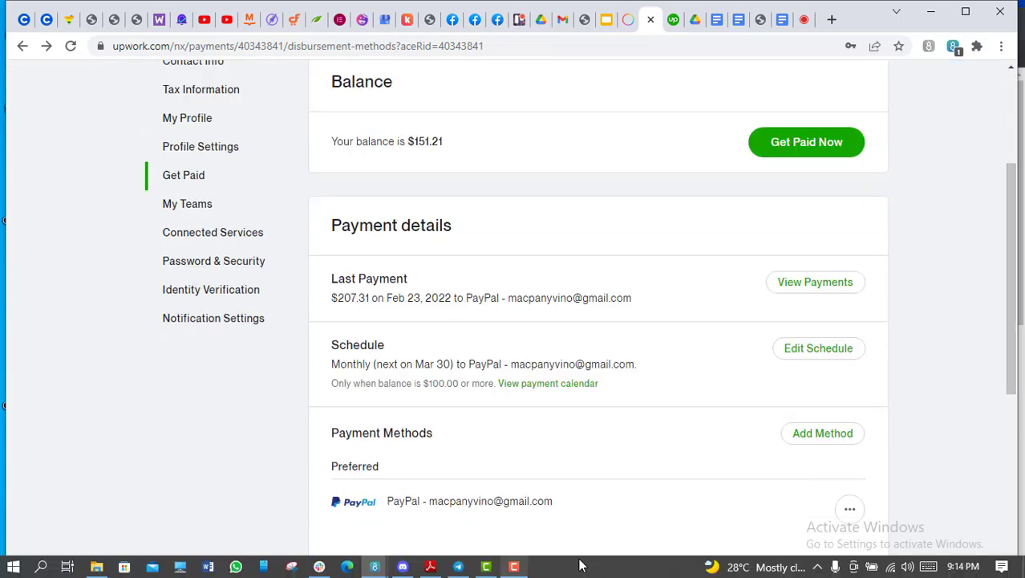
pyautogui.click(515, 566)
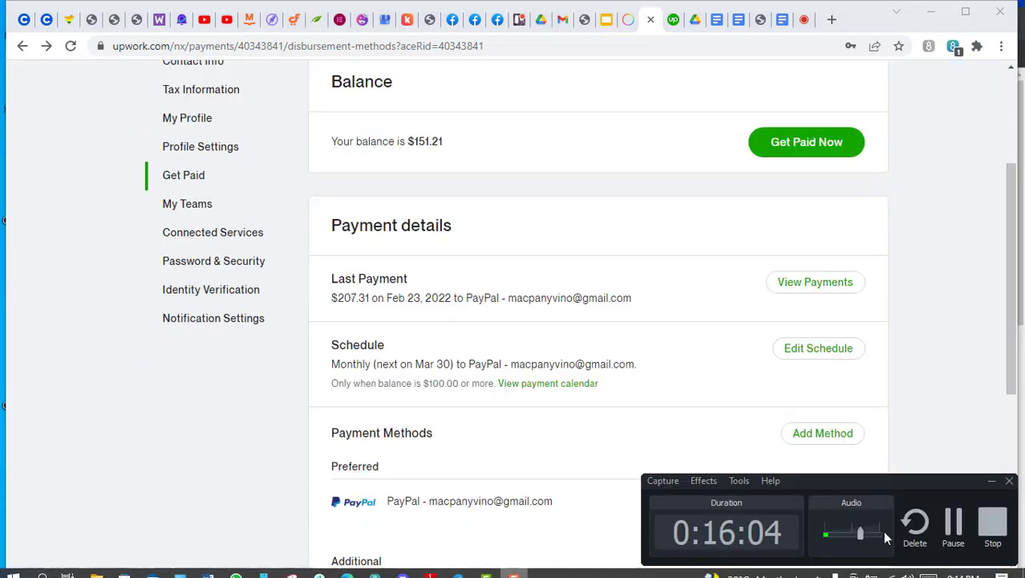